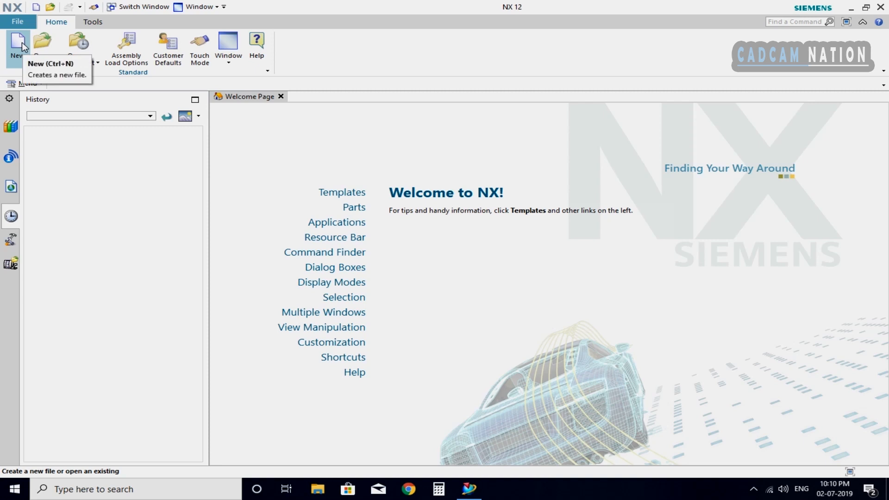
Step: Create a new Model part in millimetres named Sample.prt, stored in the folder E:\NX Modeling\Part Models
click(20, 44)
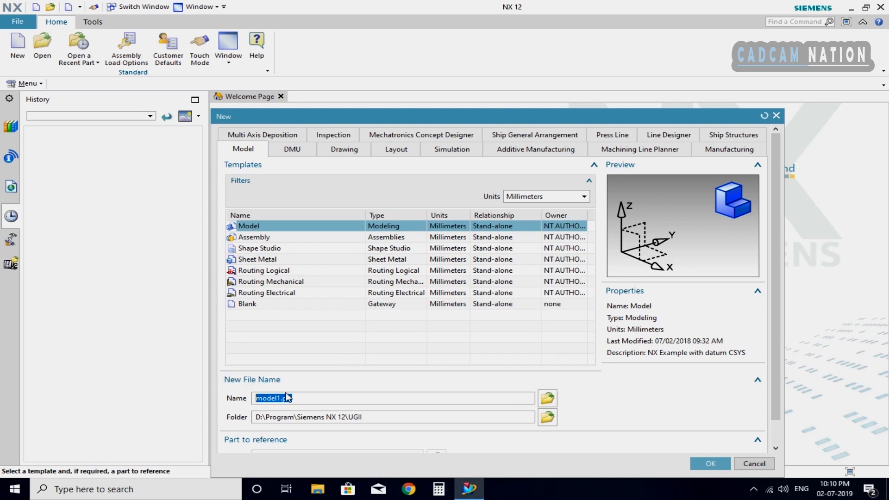
text(Sample)
click(551, 420)
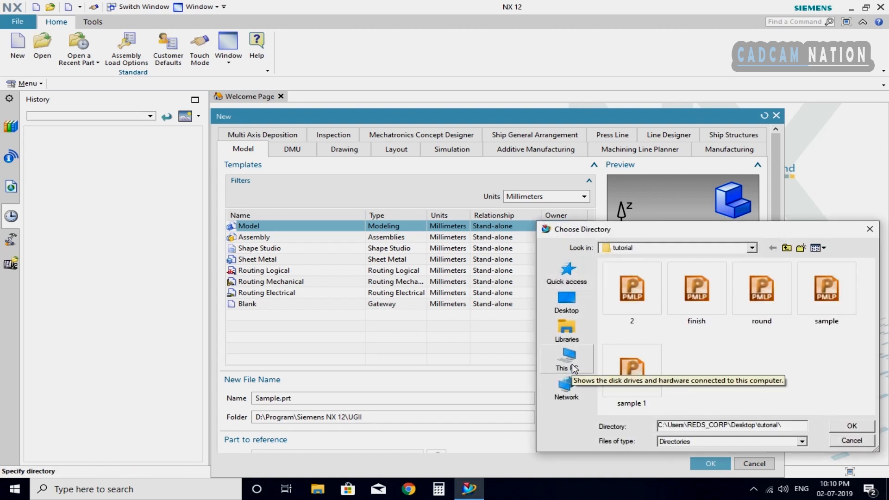
click(574, 369)
scroll(658, 384, down, 3)
double_click(685, 374)
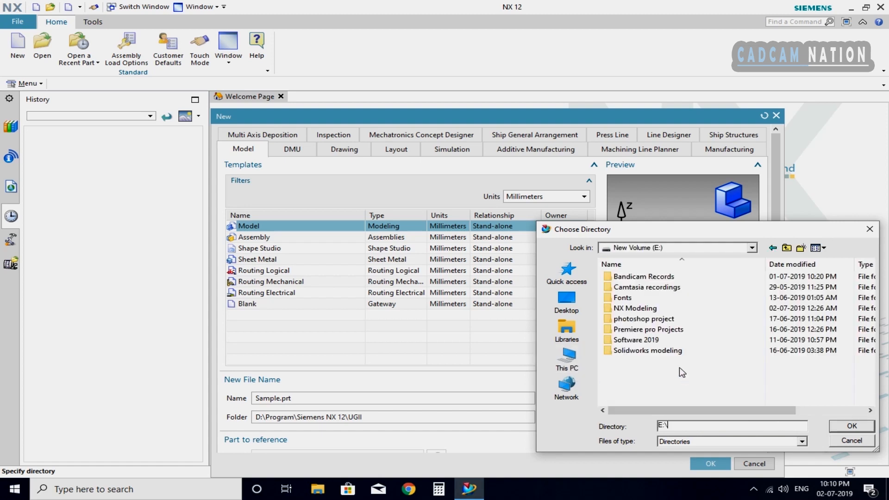
double_click(647, 309)
double_click(645, 277)
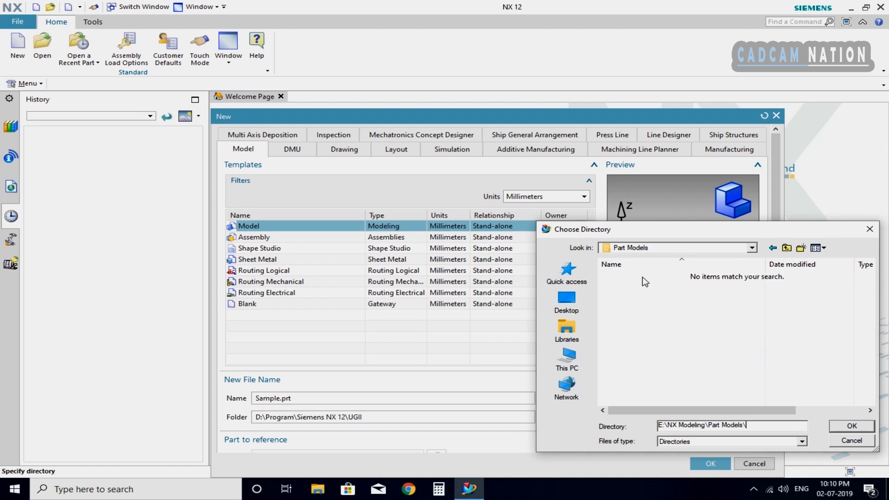
click(852, 426)
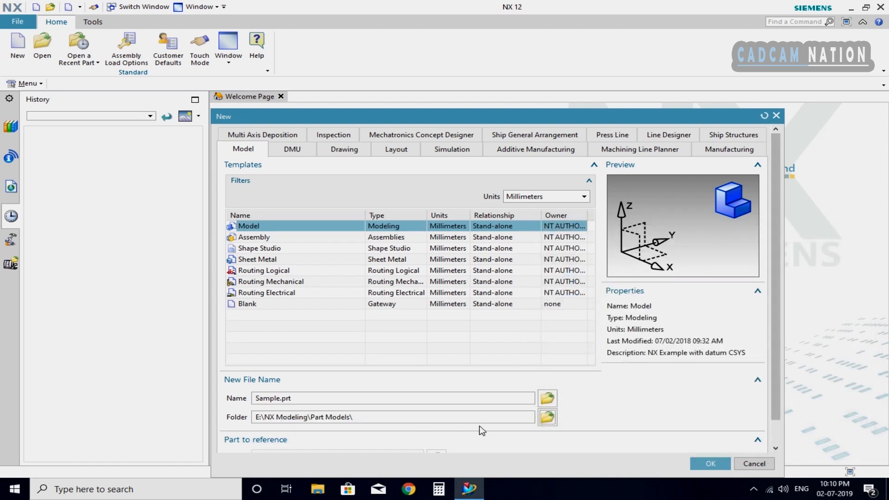
click(716, 465)
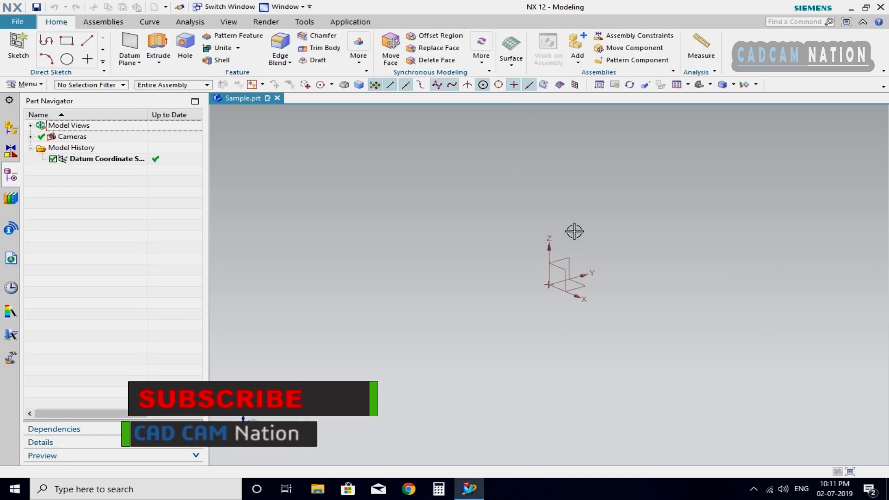
Step: Start a sketch on the default XY plane of the datum coordinate system
scroll(633, 285, up, 1)
middle_drag(562, 271, 505, 321)
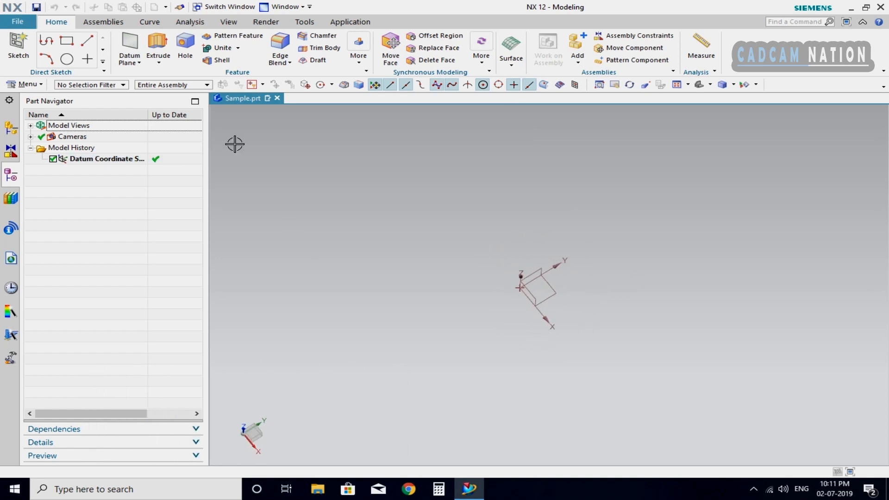
click(14, 40)
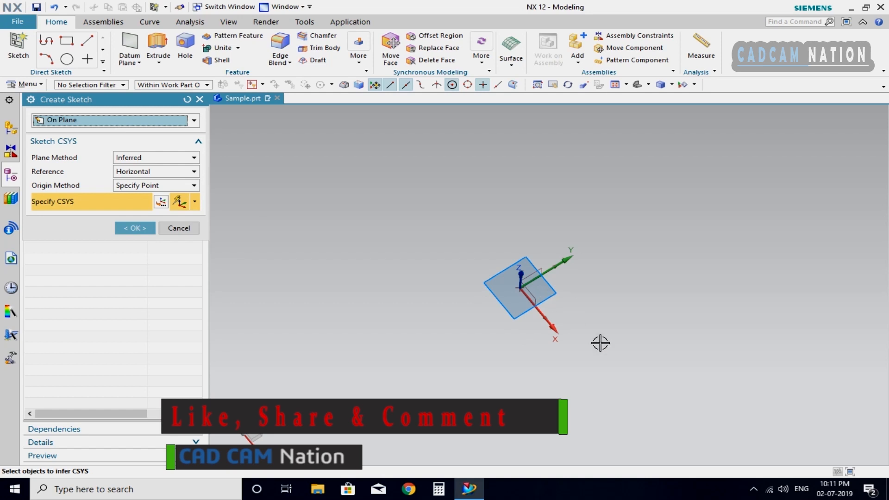
click(126, 226)
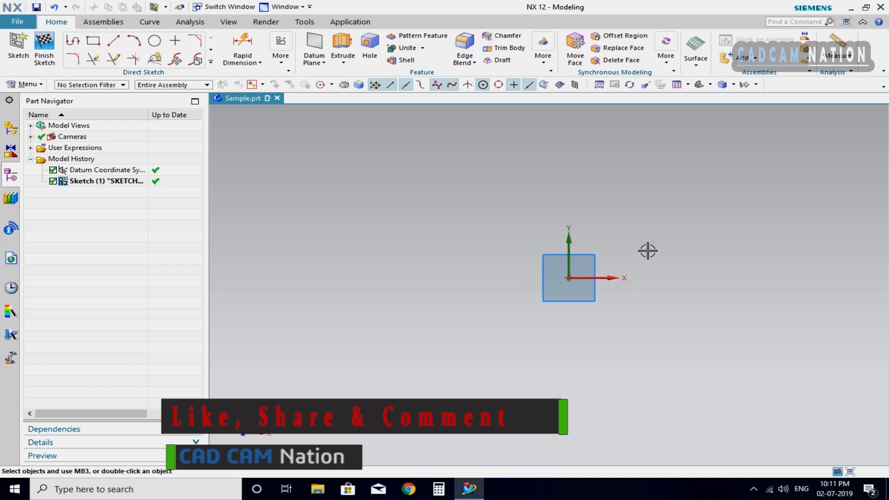
key(ctrl+f)
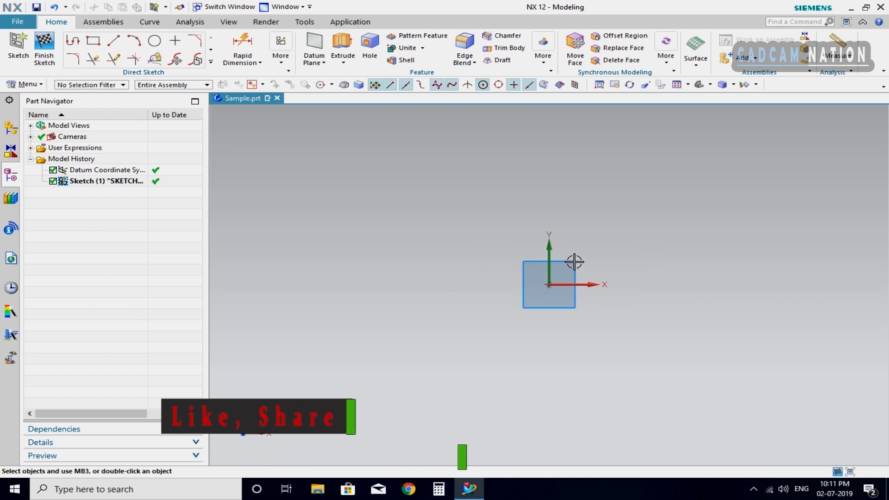
Step: Sketch a two-point rectangle from the origin into the positive X and Y quadrant, 38 mm wide and 18 mm high
click(114, 41)
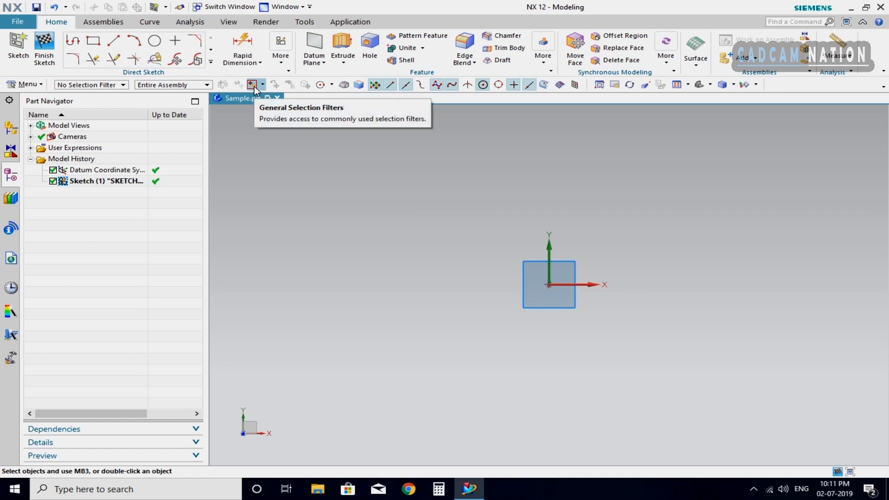
click(94, 40)
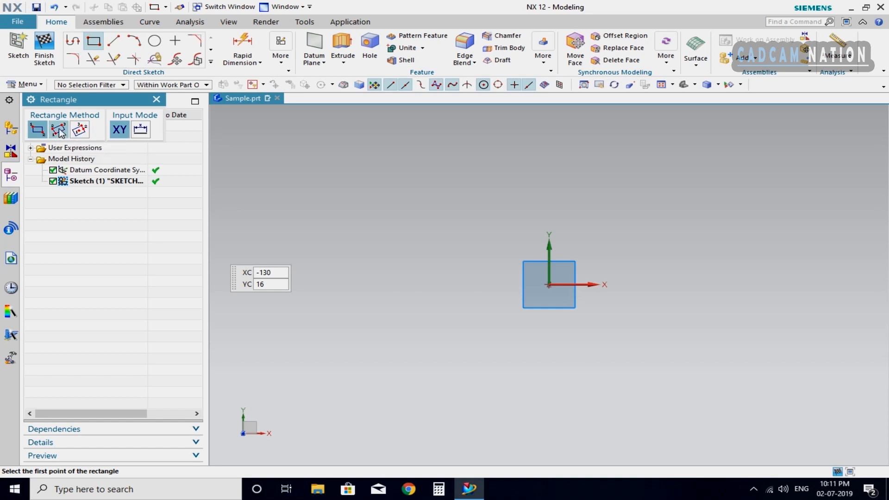
click(548, 284)
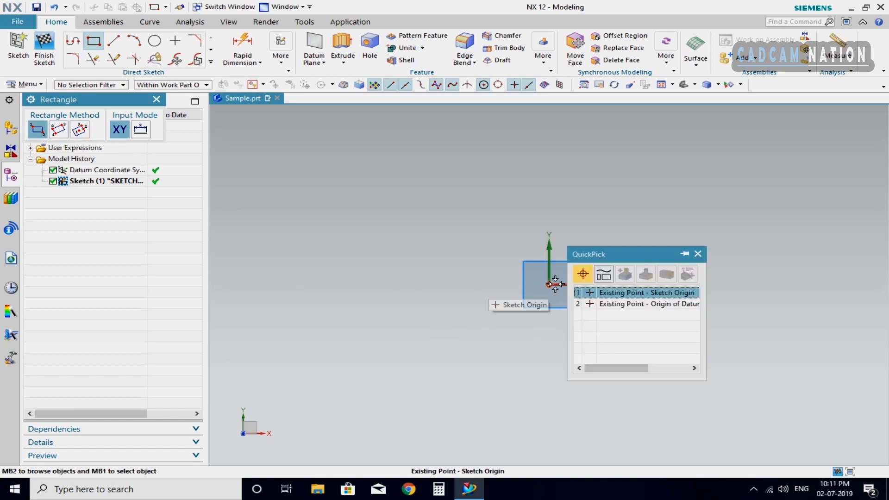
click(623, 307)
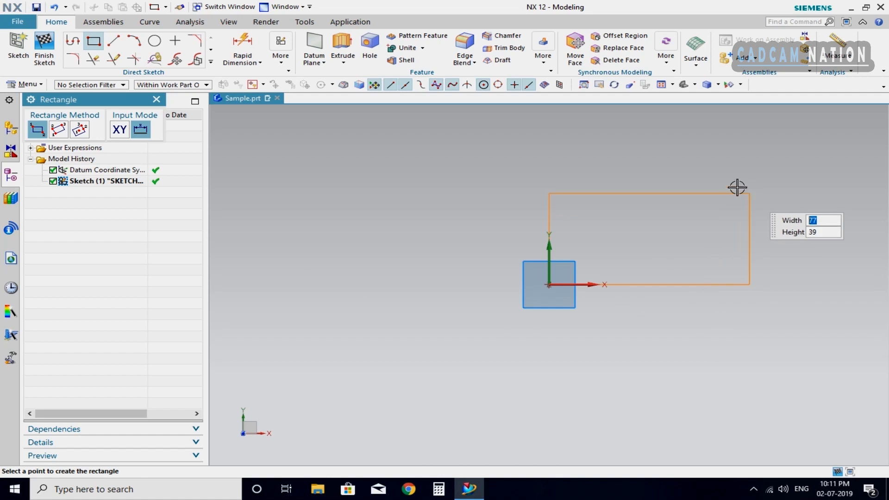
scroll(785, 210, up, 2)
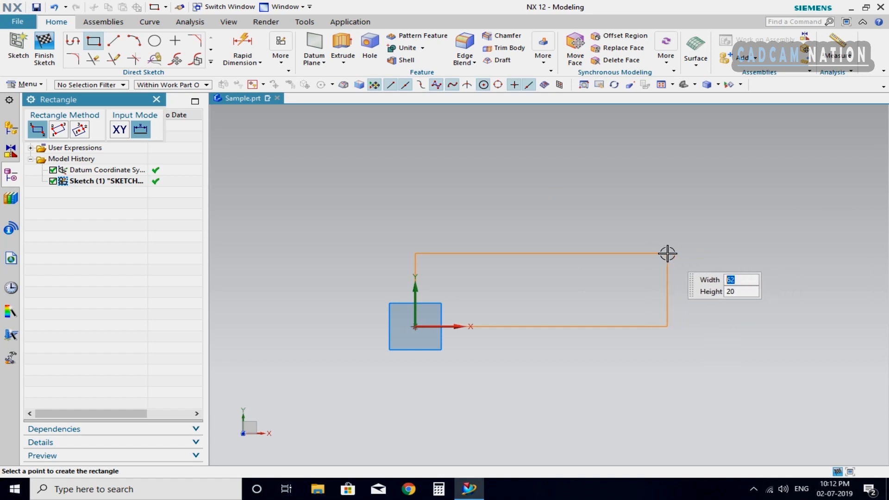
text(38)
key(Tab)
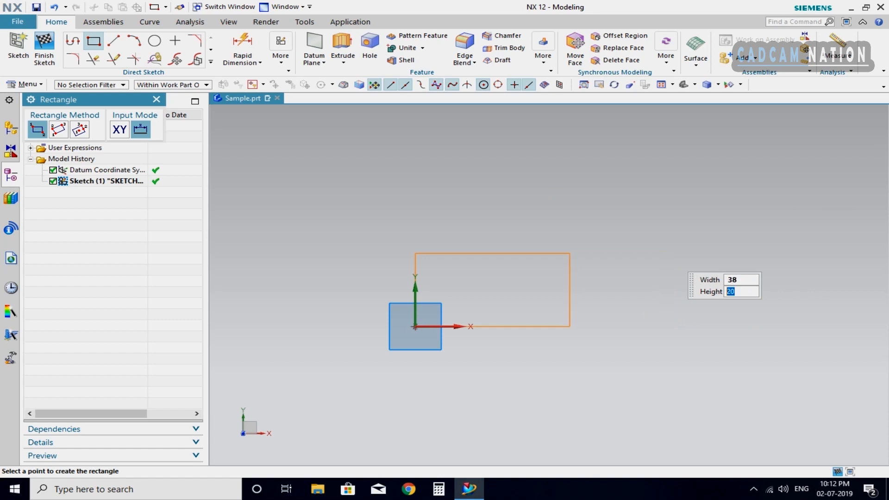
text(18)
key(Tab)
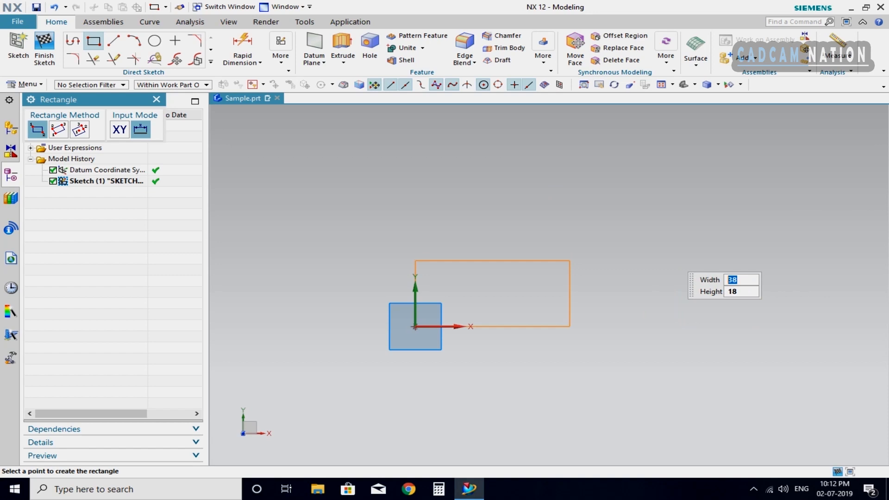
key(Tab)
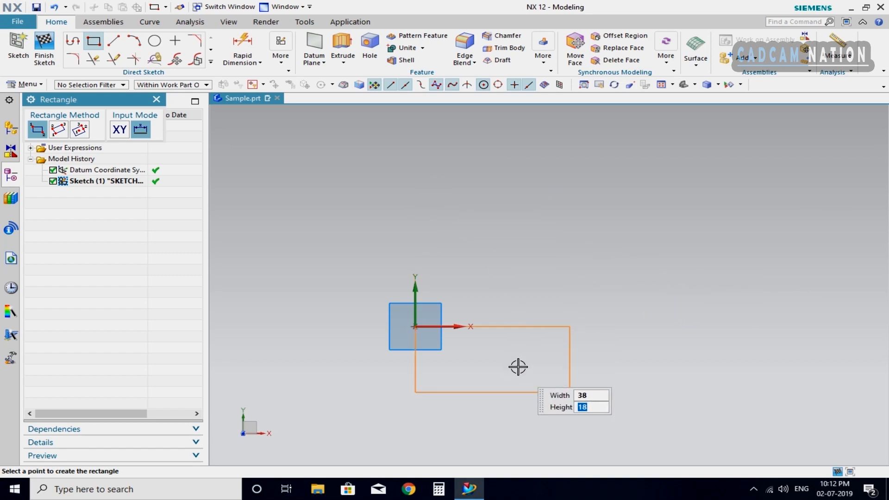
click(521, 280)
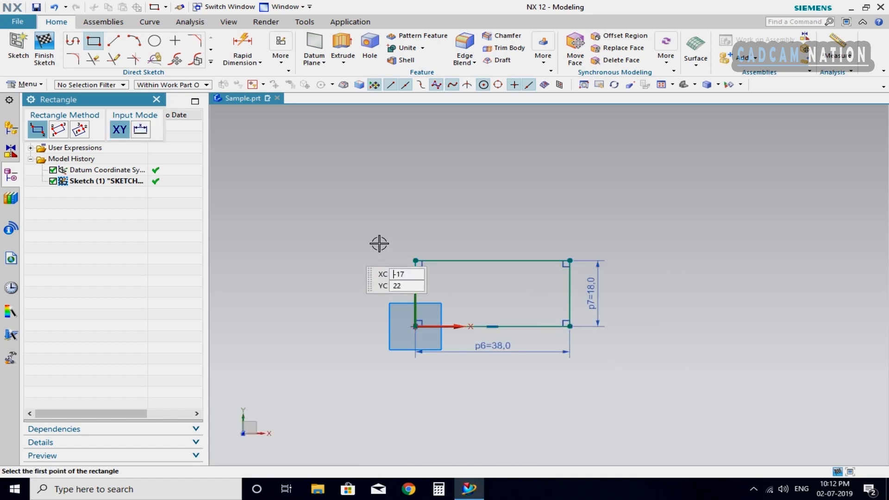
Step: Extrude the rectangle from 0 to 26 mm into a solid block
mouse_move(513, 319)
middle_down()
mouse_move(524, 282)
mouse_move(463, 278)
mouse_move(560, 278)
middle_up()
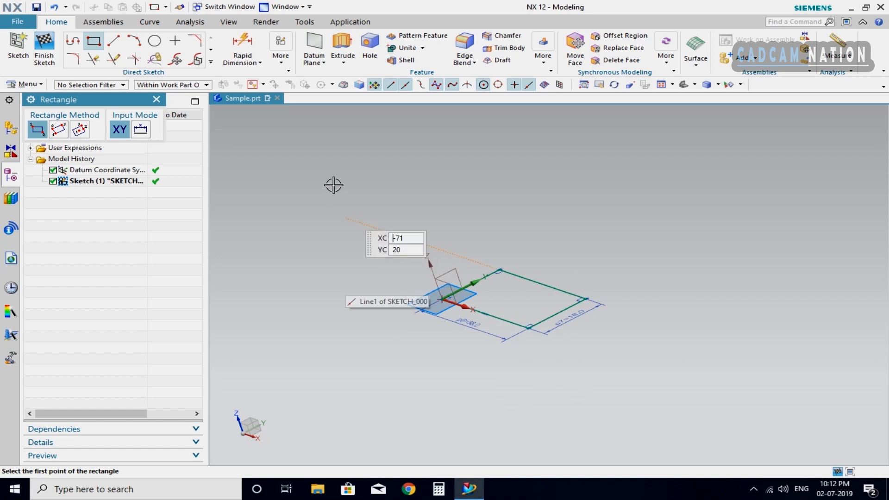
click(343, 42)
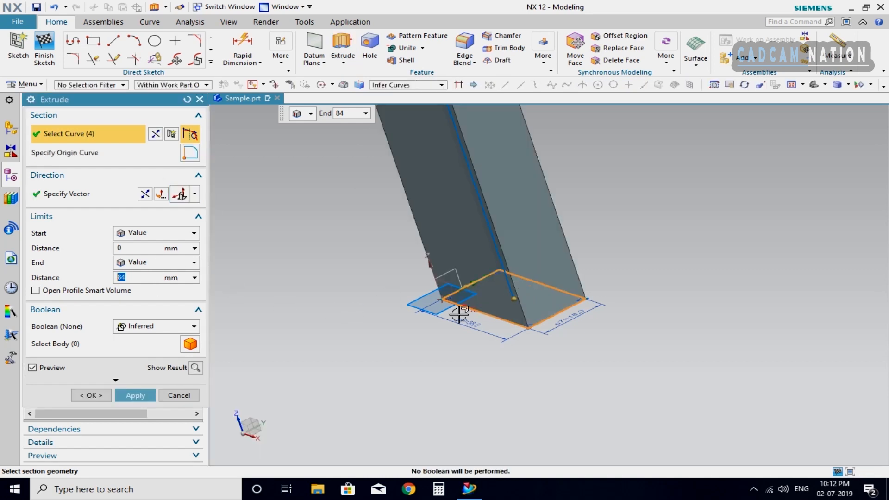
scroll(428, 324, down, 4)
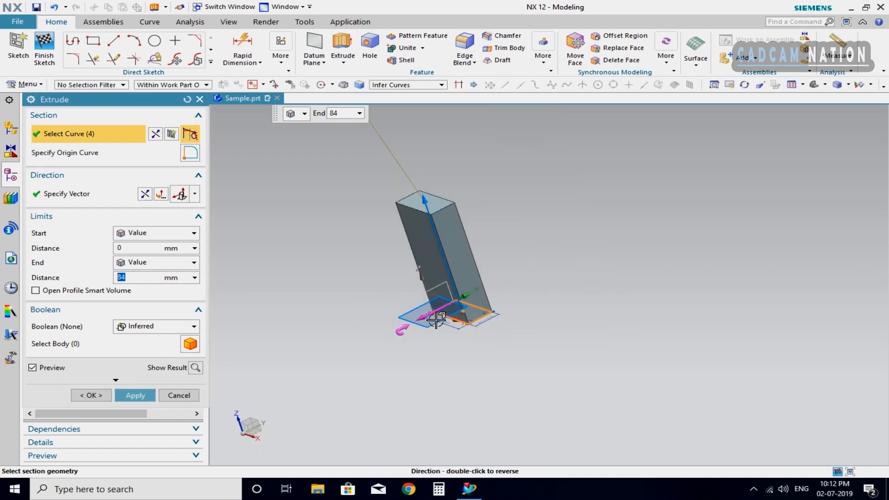
scroll(354, 264, up, 2)
drag(441, 181, 463, 254)
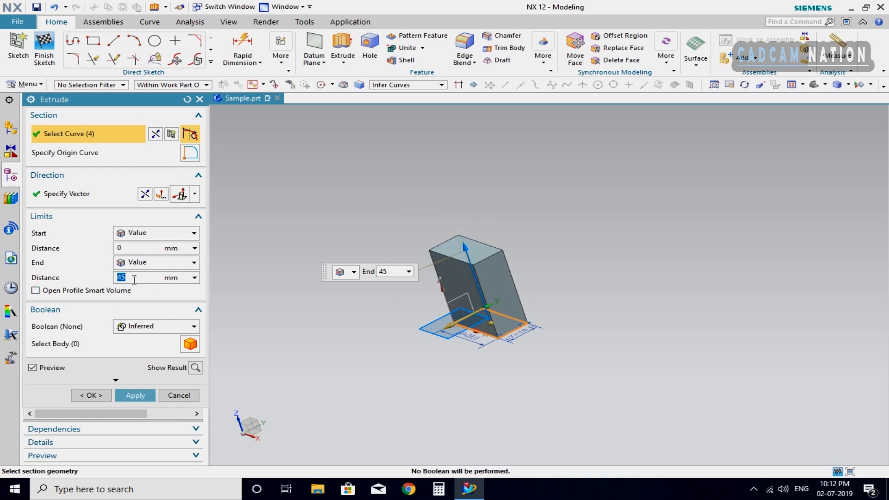
text(26)
key(Return)
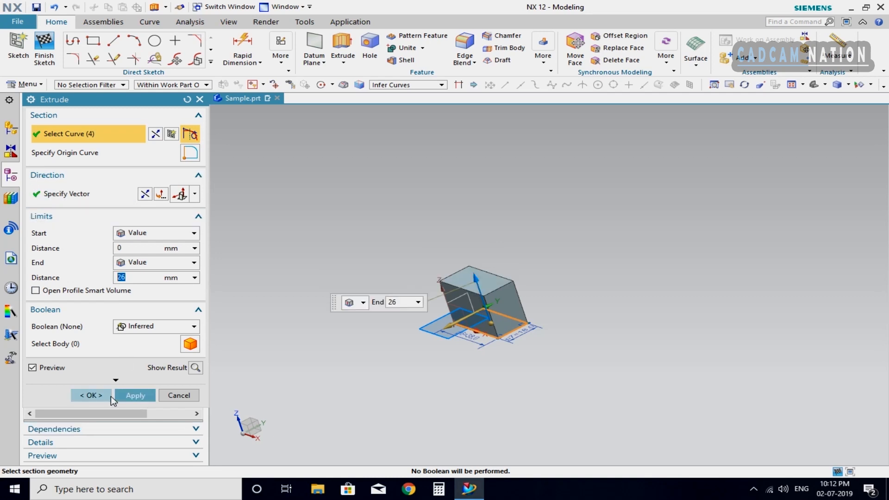
click(98, 398)
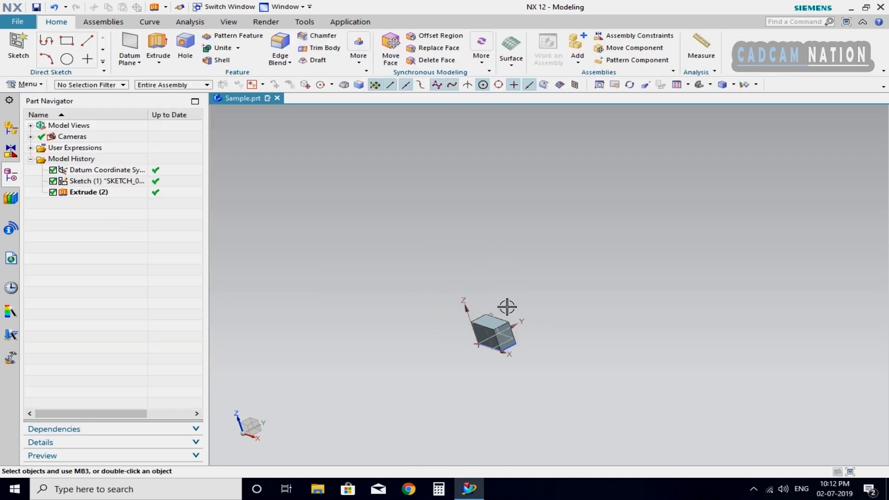
Step: Hide the base rectangle sketch beneath the extruded block
scroll(496, 353, up, 5)
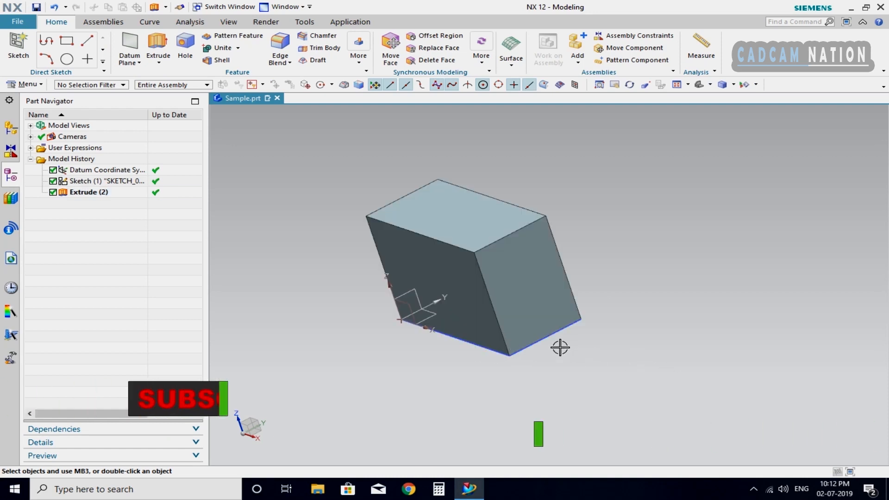
click(545, 340)
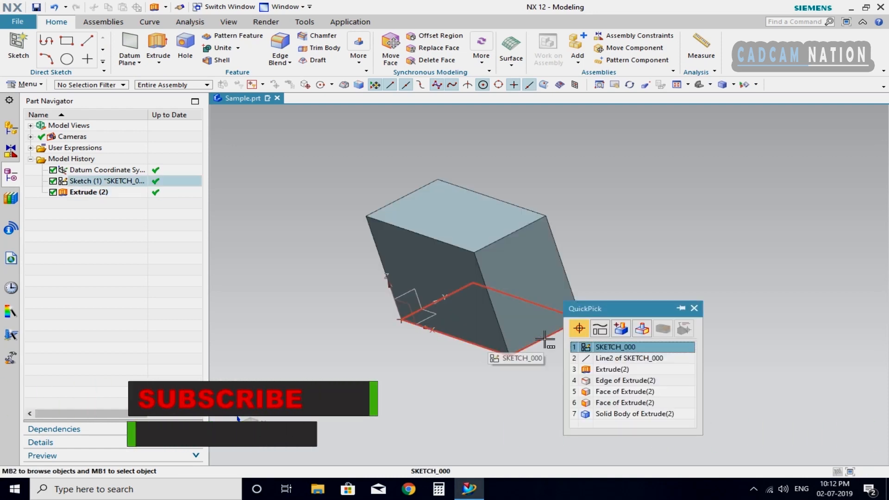
click(554, 386)
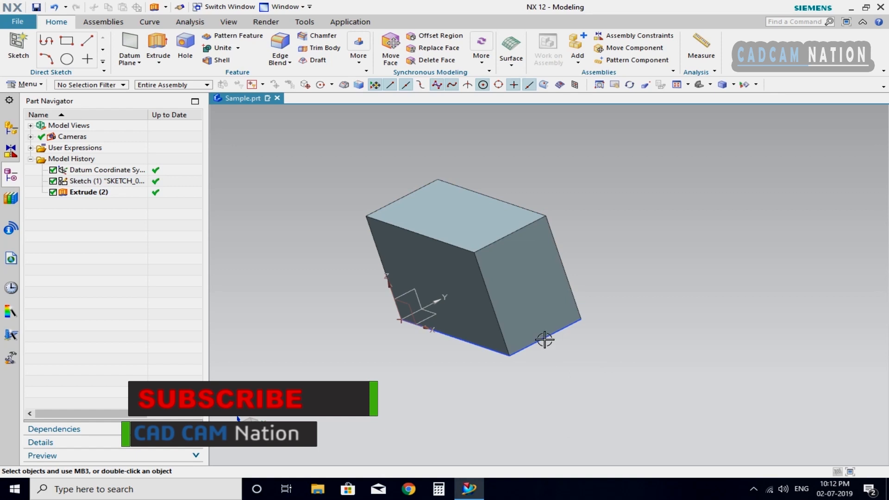
click(544, 339)
right_click(545, 340)
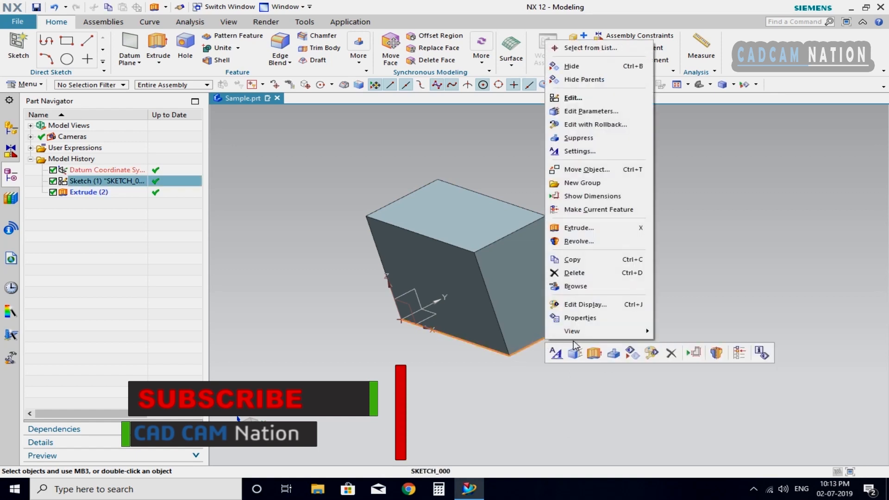
click(632, 354)
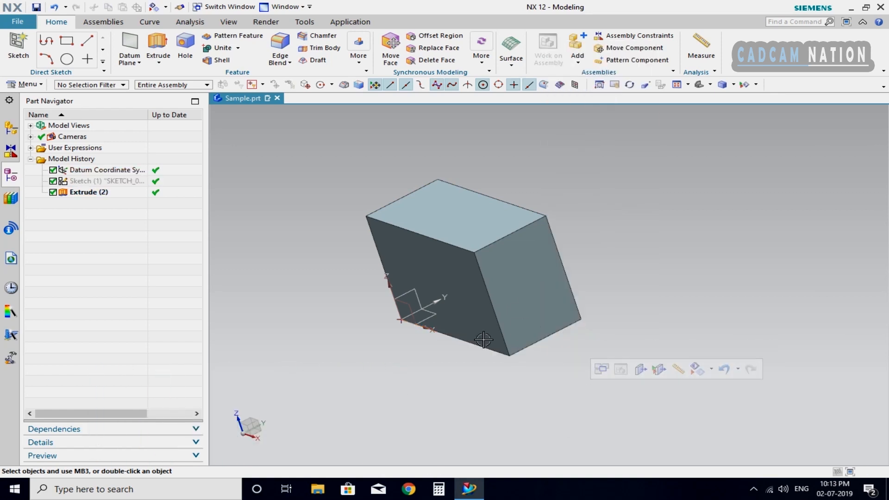
Step: Start a new sketch on the block's front face parallel to the XZ plane, with the Rectangle tool active
middle_drag(540, 369, 533, 349)
drag(533, 349, 580, 347)
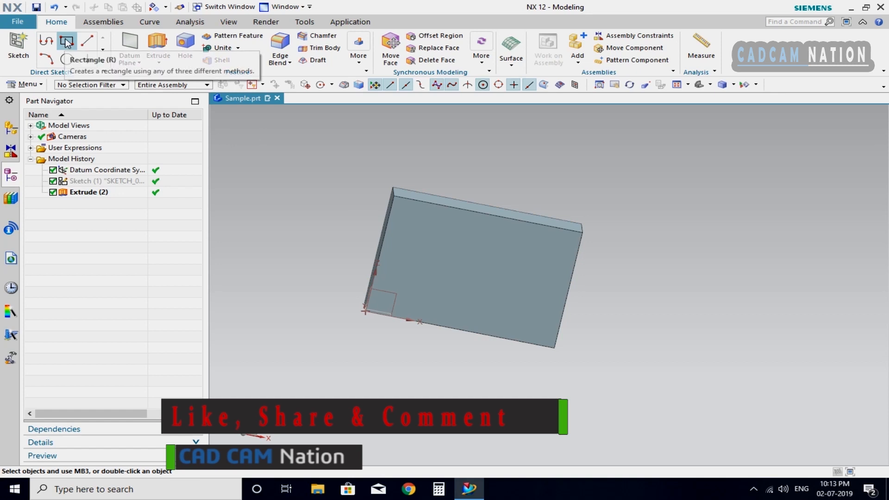
click(17, 44)
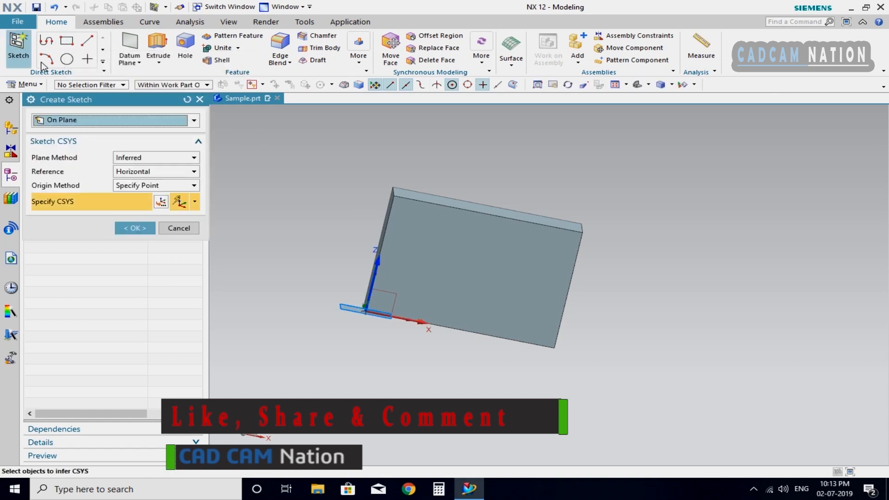
click(446, 257)
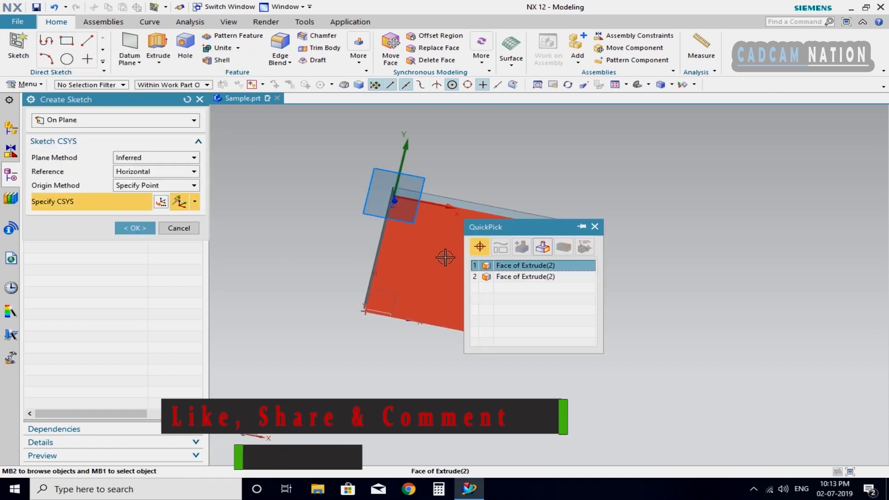
click(520, 266)
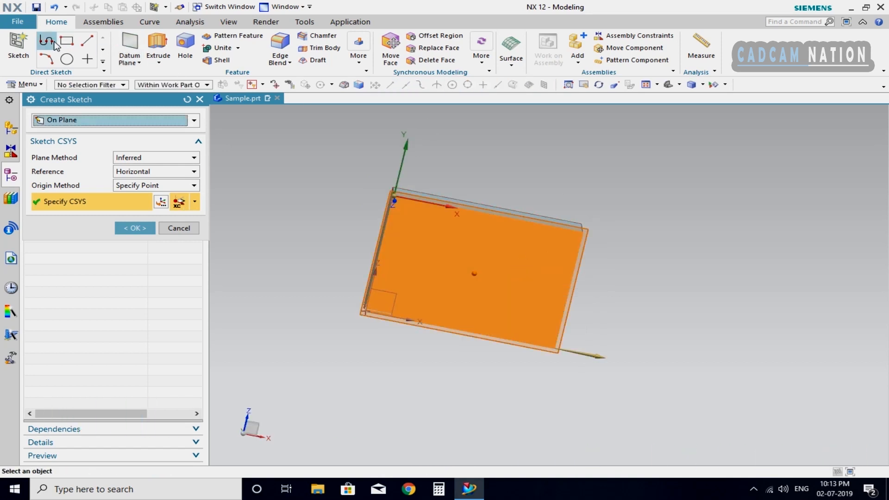
click(69, 40)
scroll(780, 334, down, 2)
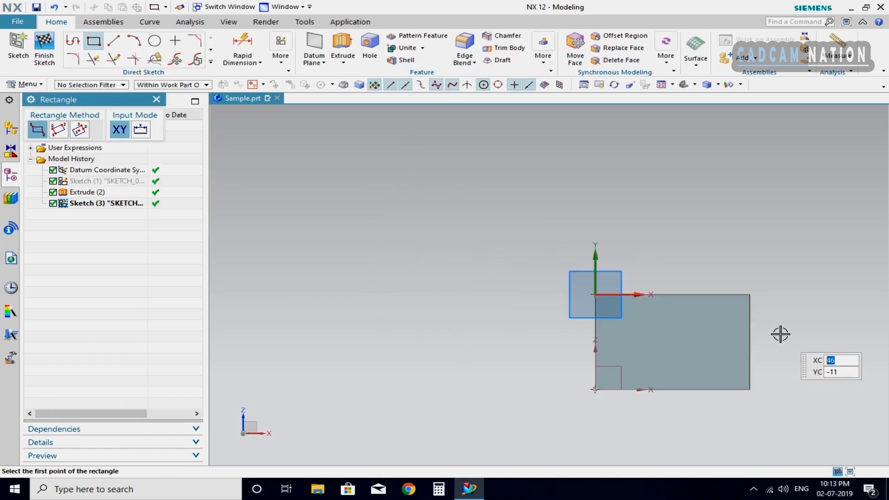
Step: Sketch a closed five-line profile at the front face's upper-right corner: about 6.5 mm slope, 9.5 mm horizontal line, 19 mm slope to the right edge
scroll(783, 370, up, 3)
scroll(673, 374, up, 1)
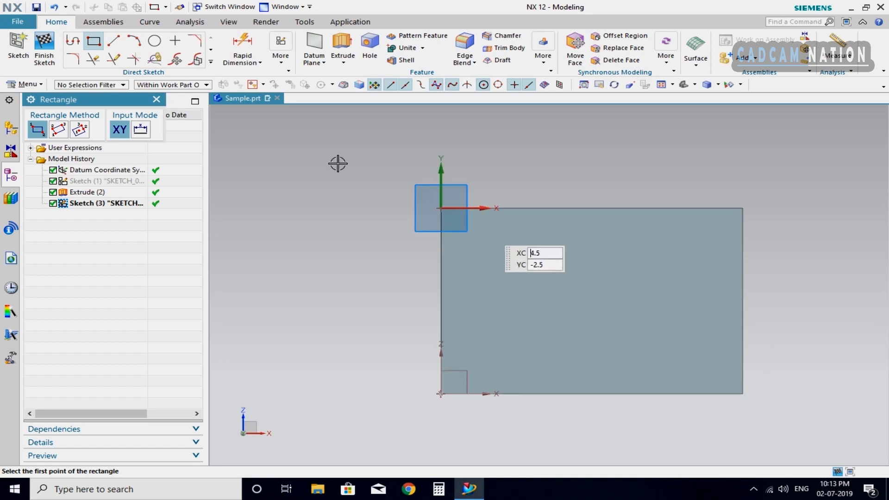
click(73, 41)
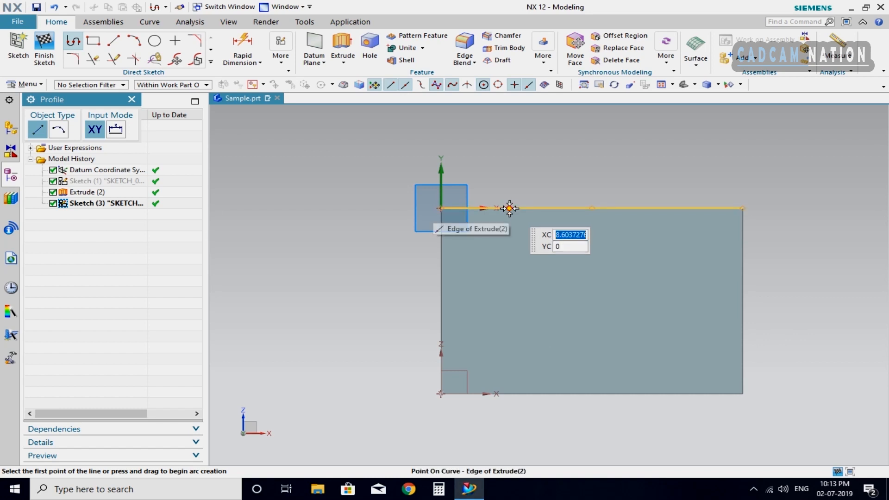
click(510, 209)
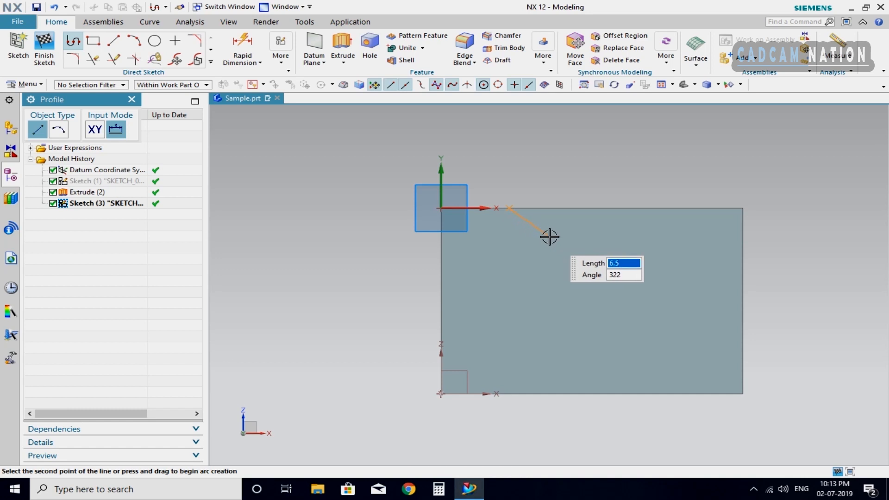
click(550, 237)
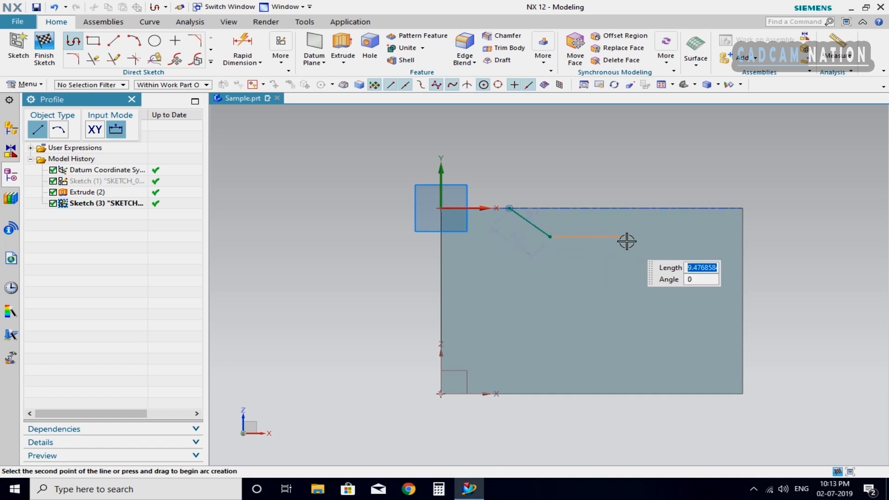
click(625, 236)
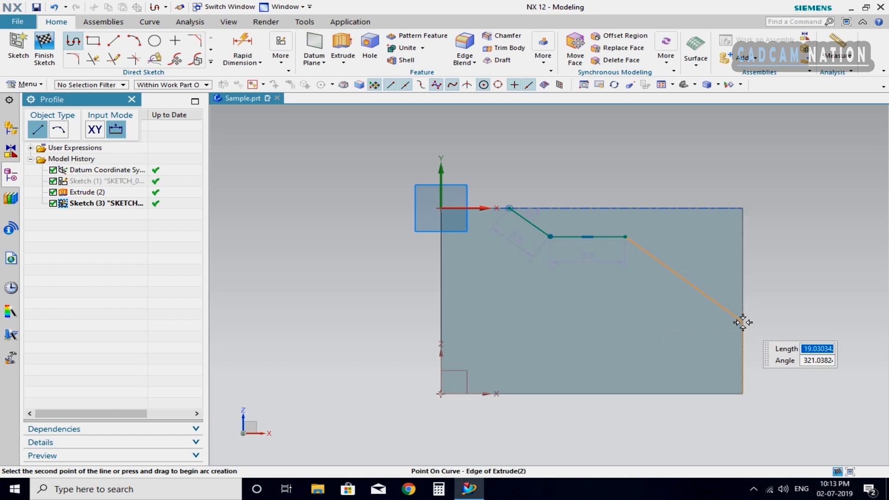
click(743, 322)
click(741, 210)
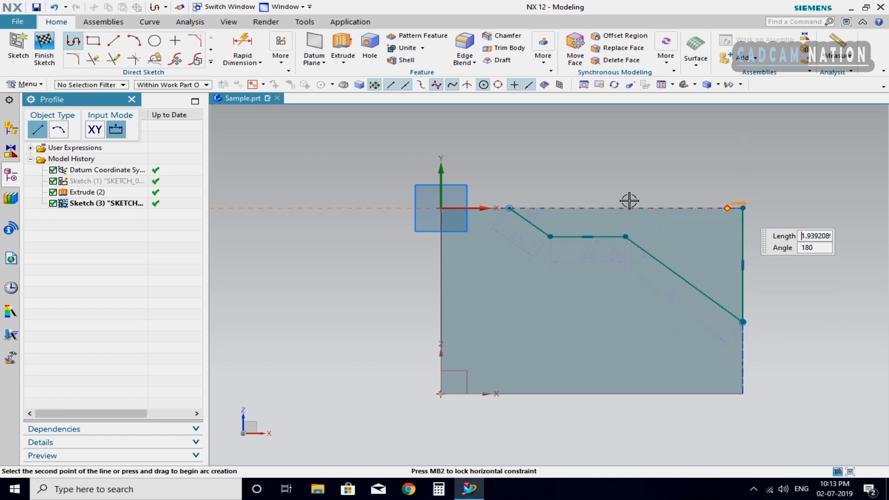
click(509, 208)
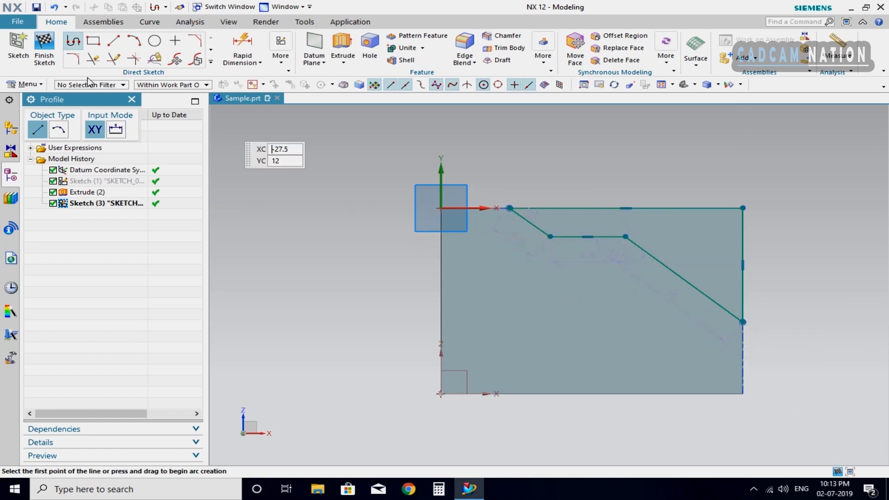
Step: Dimension the profile's start point on the block's top edge at 10 mm from the face's left edge
click(253, 42)
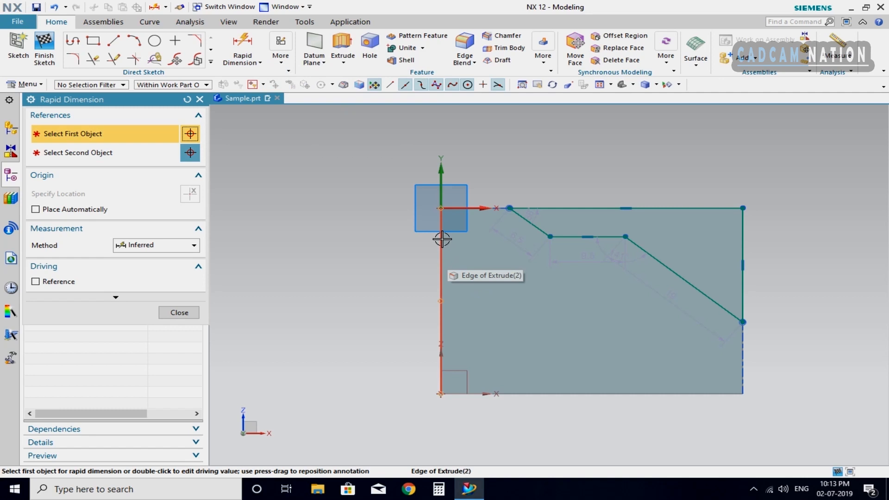
click(442, 239)
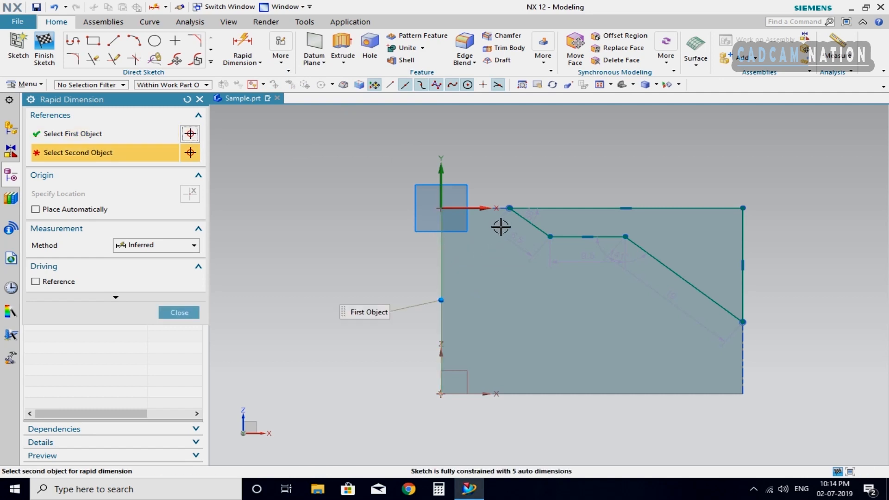
click(507, 208)
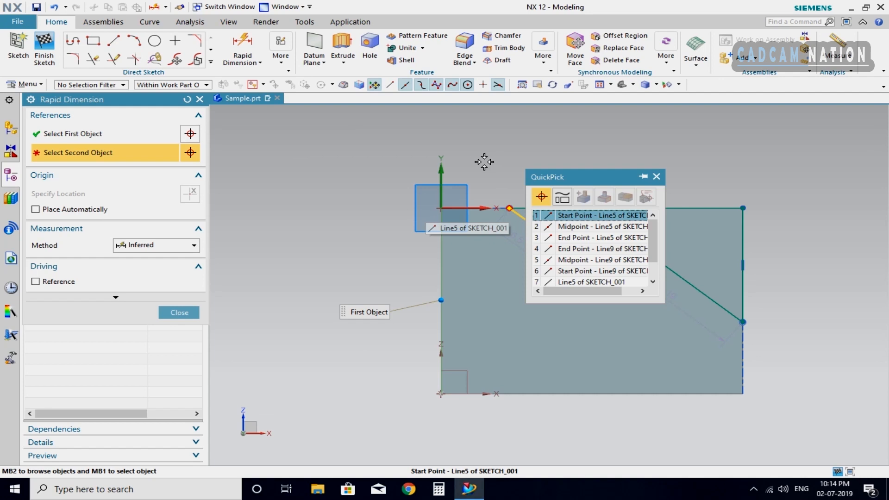
click(551, 216)
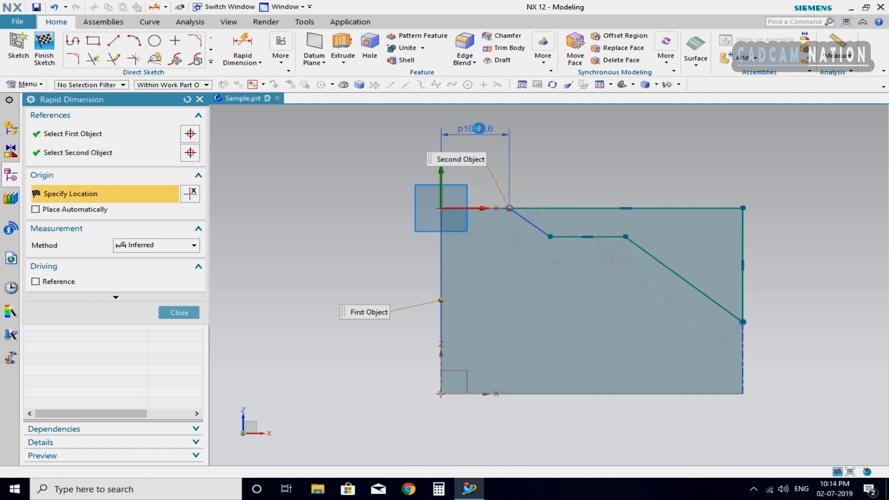
click(479, 129)
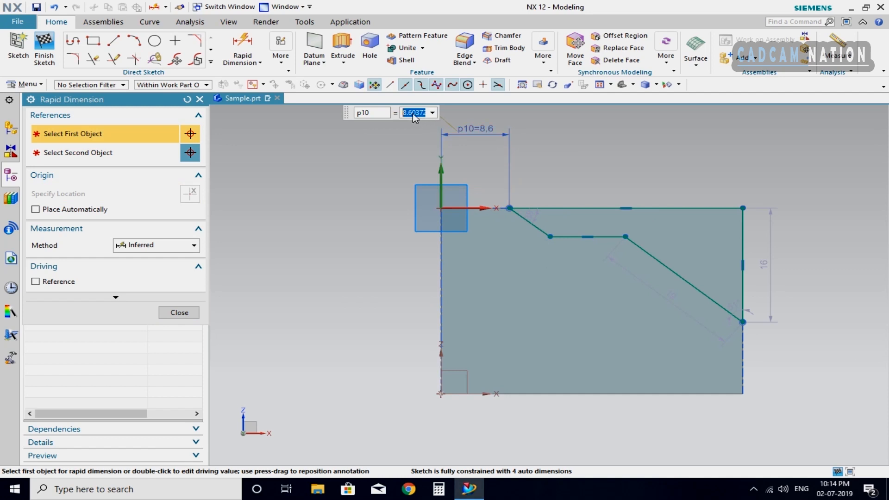
text(10)
key(Return)
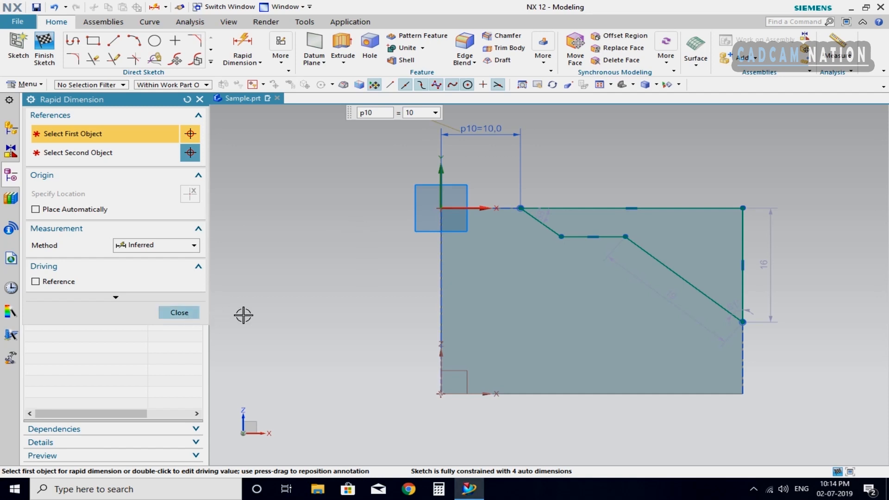
scroll(508, 318, up, 3)
scroll(507, 320, down, 3)
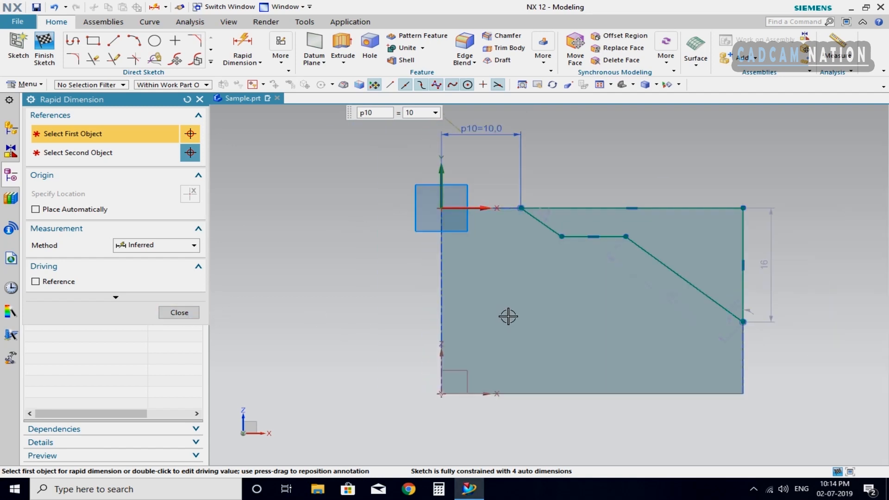
key(Escape)
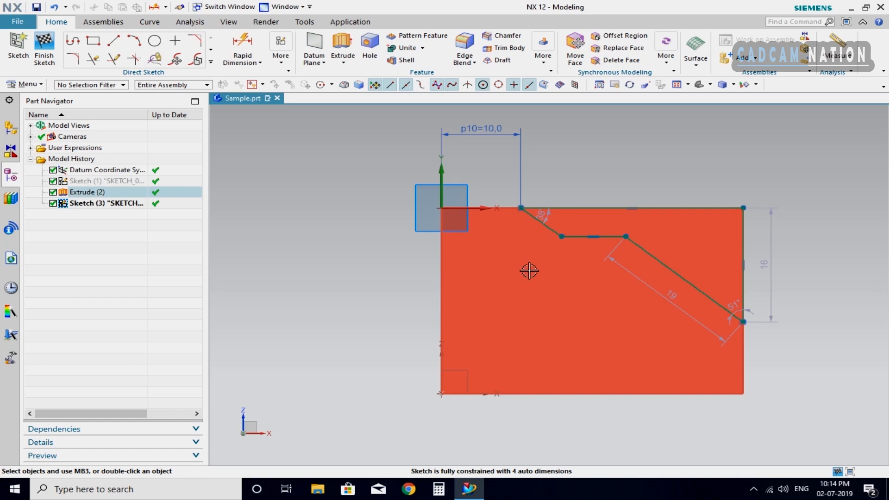
Step: Dimension the left end of the profile's short horizontal line at 15 mm from the face's left edge
click(242, 46)
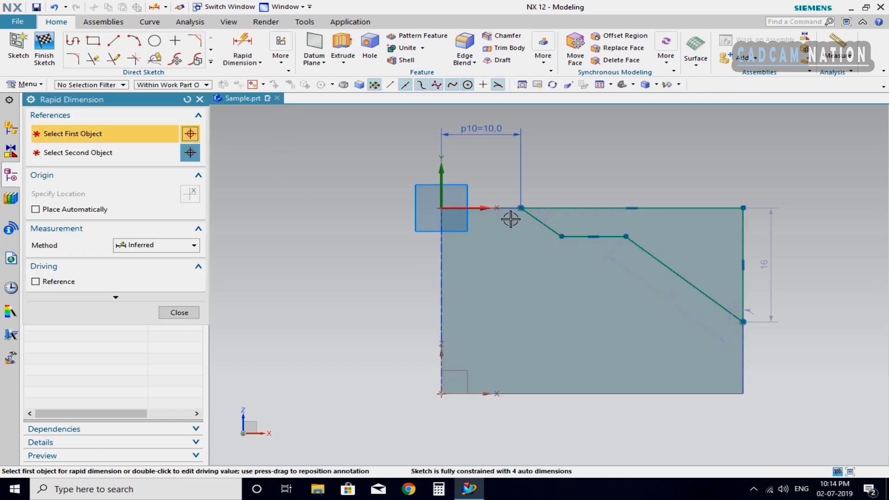
click(564, 237)
click(440, 246)
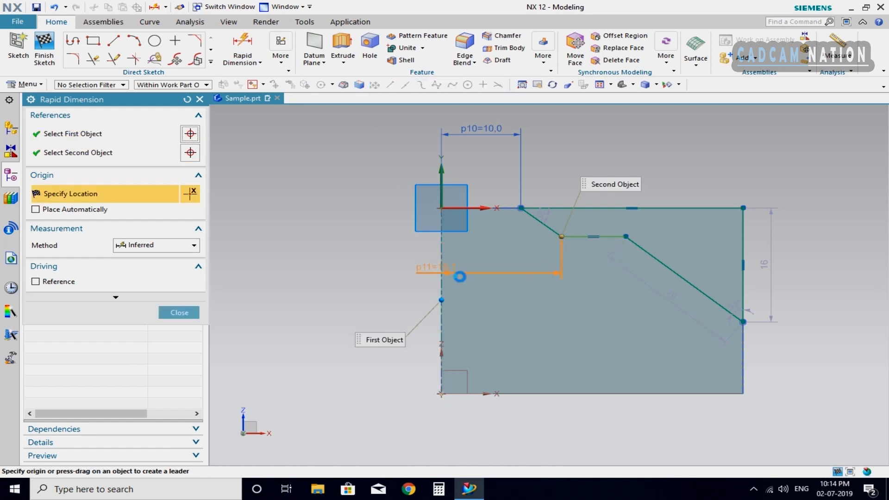
click(491, 267)
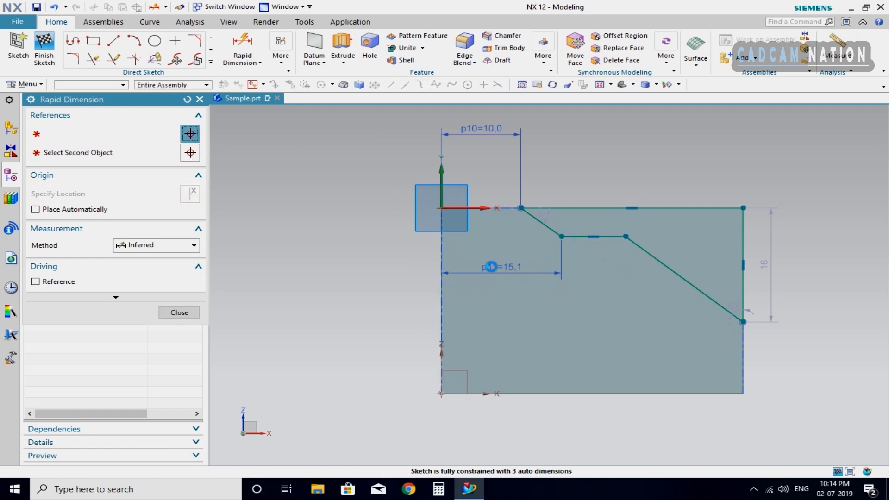
text(1)
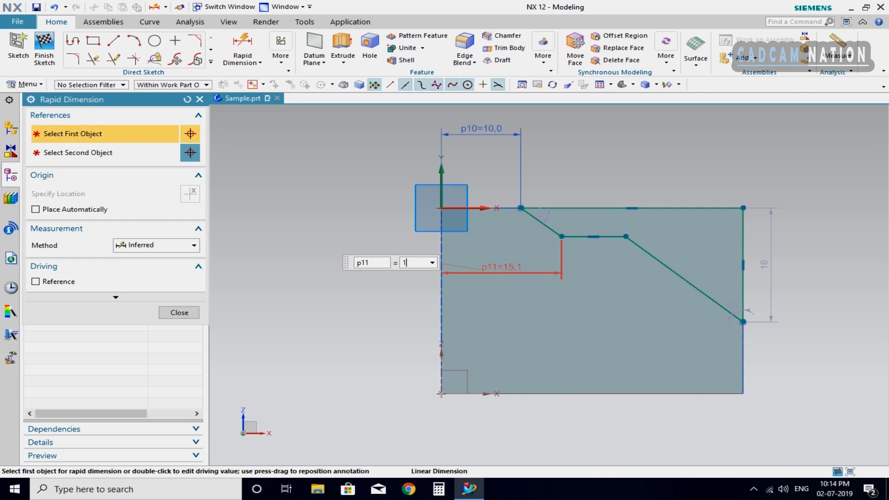
text(5)
key(Return)
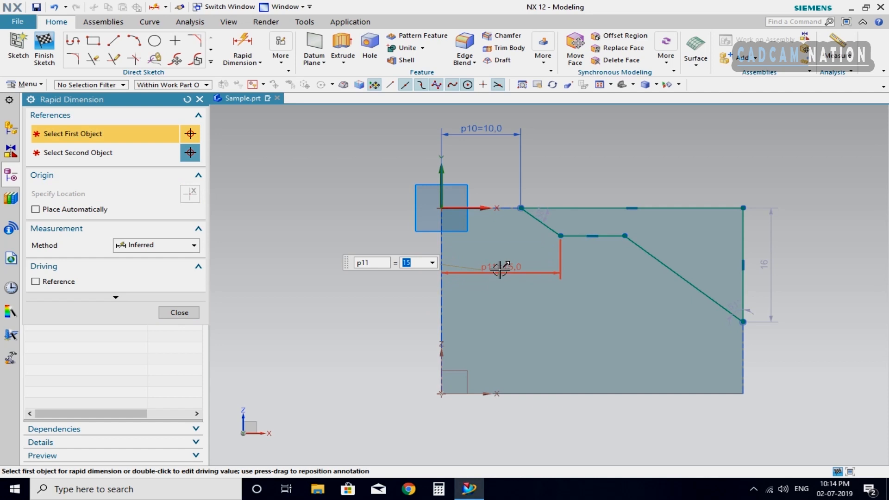
Step: Dimension the right end of the short horizontal line at 13 mm from the face's right edge
click(743, 353)
click(625, 237)
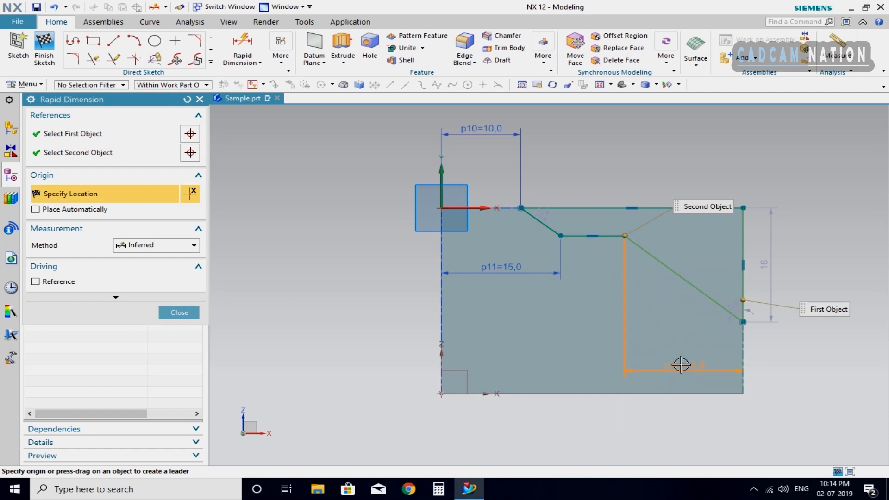
click(680, 364)
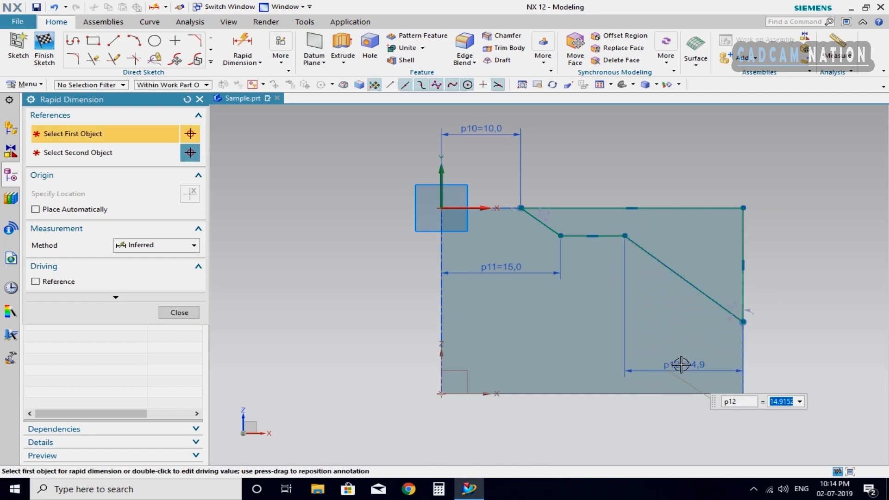
text(13)
key(Return)
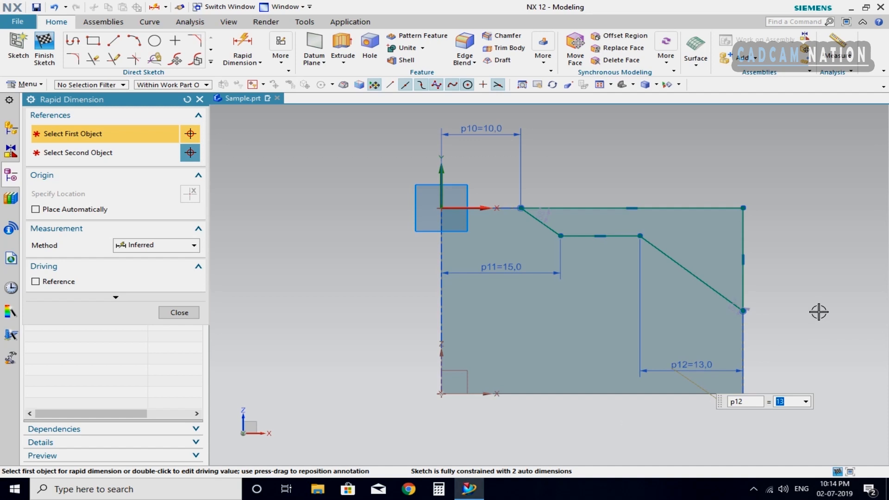
Step: Dimension the lower end of the long slope at 7 mm above the face's bottom edge
click(666, 393)
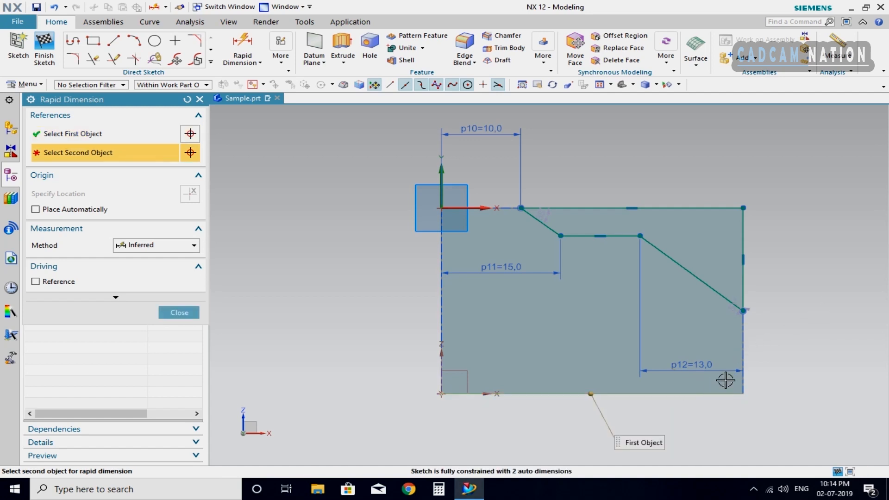
click(745, 310)
click(794, 350)
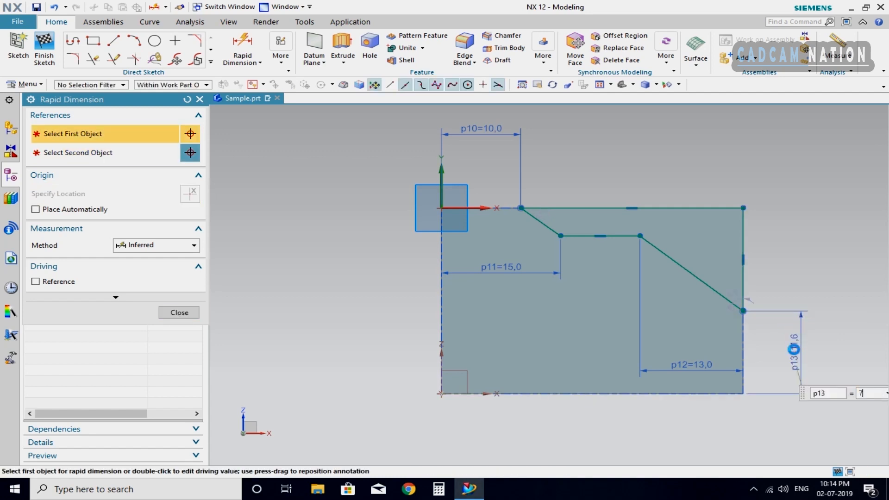
text(7)
key(Return)
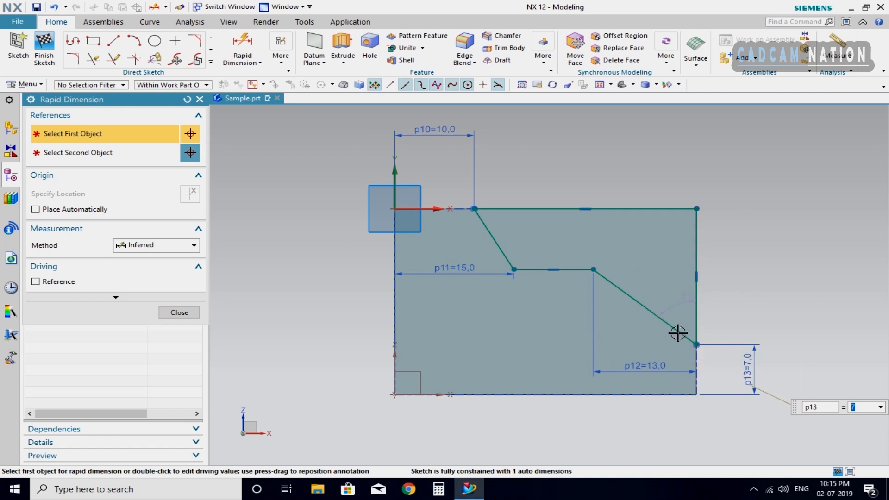
Step: Dimension the short horizontal line at 6 mm below the face's top edge and finish dimensioning
click(536, 270)
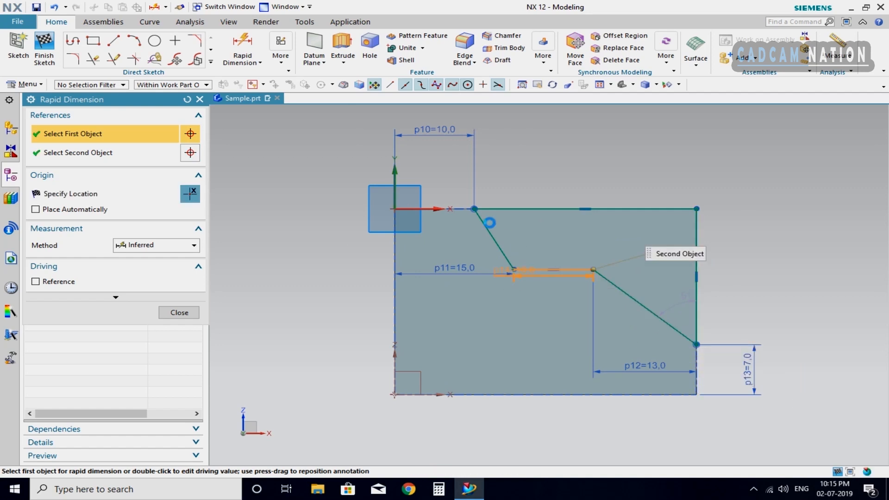
click(457, 207)
click(553, 269)
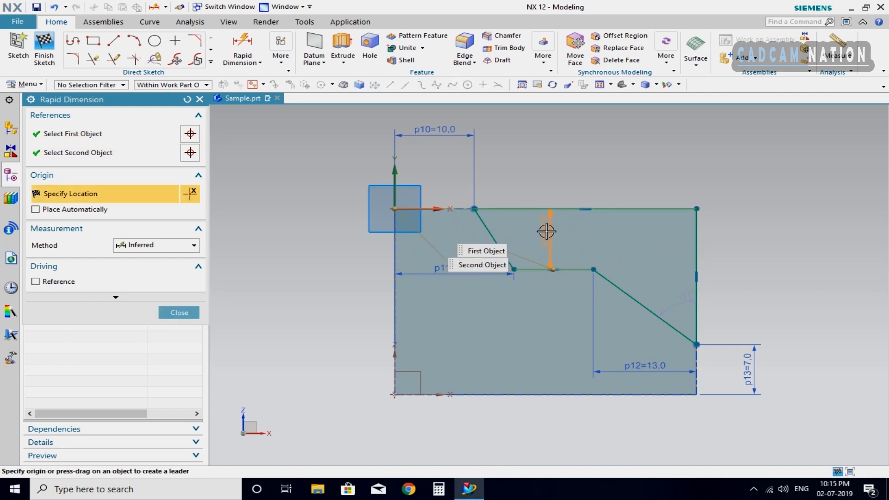
click(548, 231)
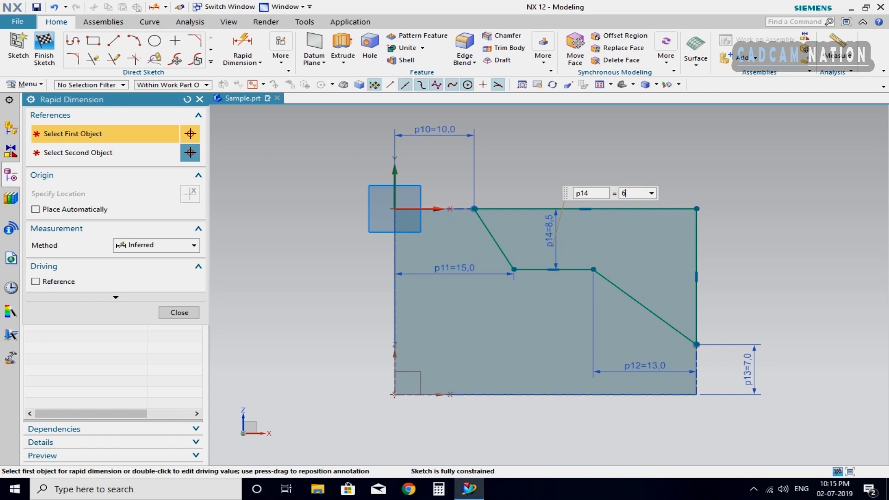
text(6)
key(Return)
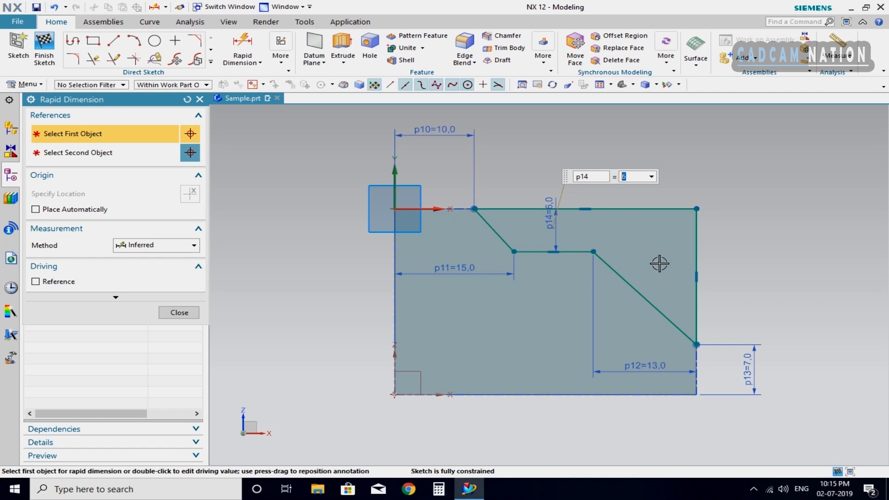
click(179, 313)
Step: Set up an Extrude of the stepped sloped profile, reversed into the block, with the end limit Until Next
middle_drag(602, 317, 542, 327)
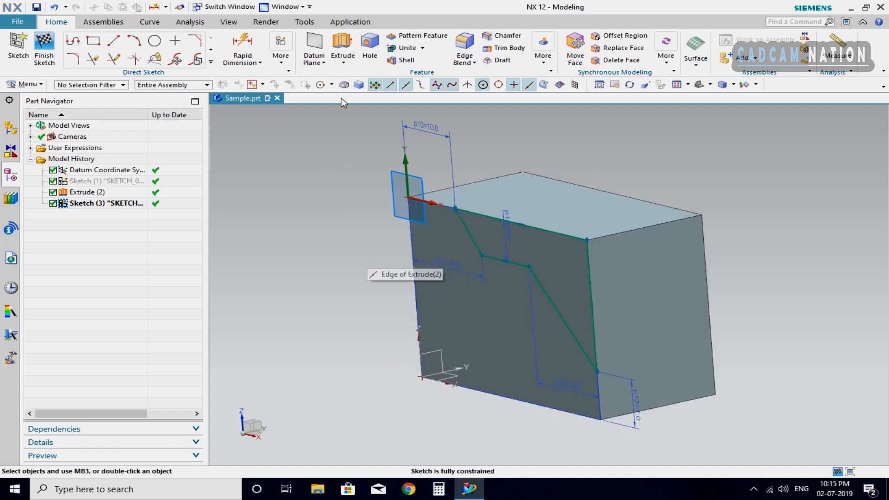
click(345, 41)
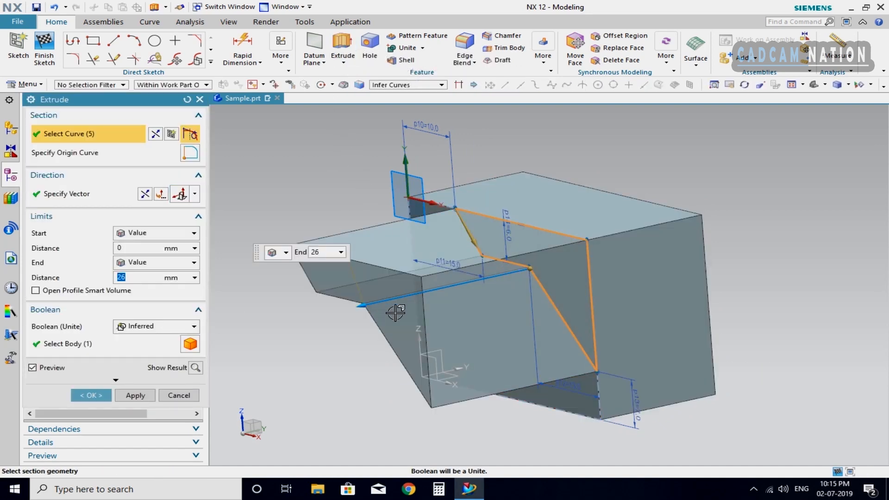
click(51, 177)
click(51, 176)
click(143, 196)
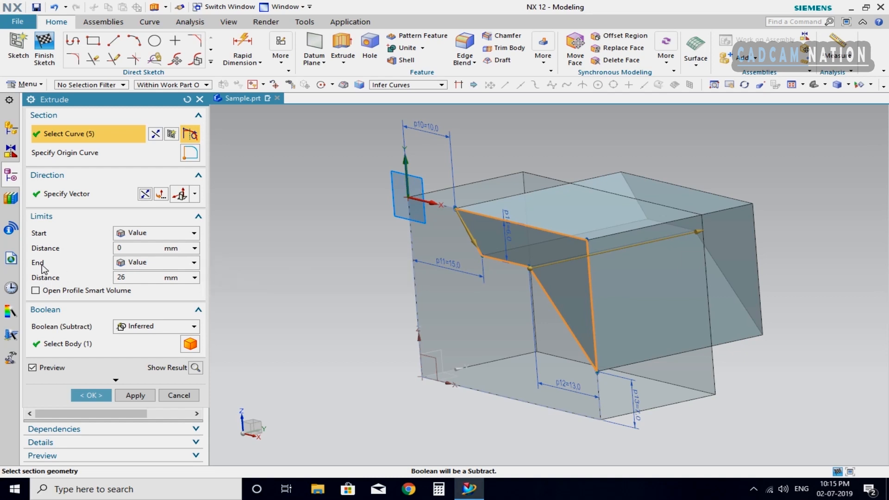
click(154, 265)
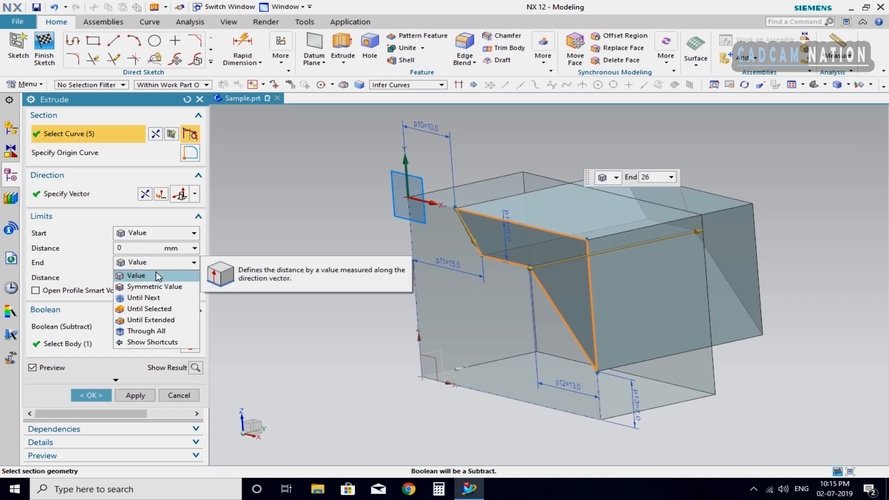
click(154, 301)
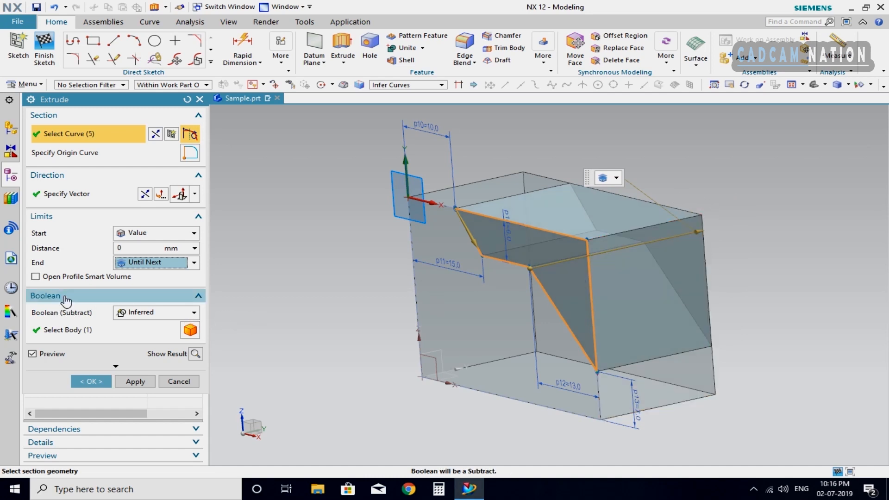
Step: Set the extrusion's Boolean to Subtract, cut the profile from the block and finish extruding
click(65, 298)
click(66, 300)
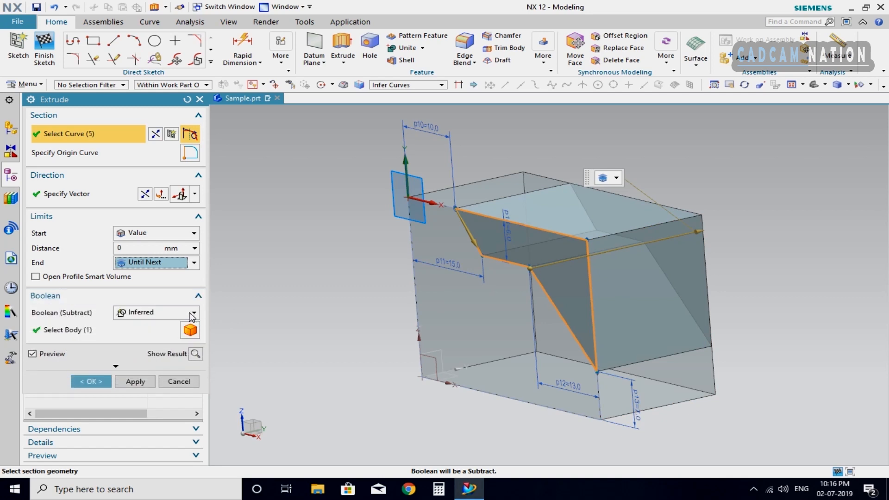
click(193, 313)
click(140, 348)
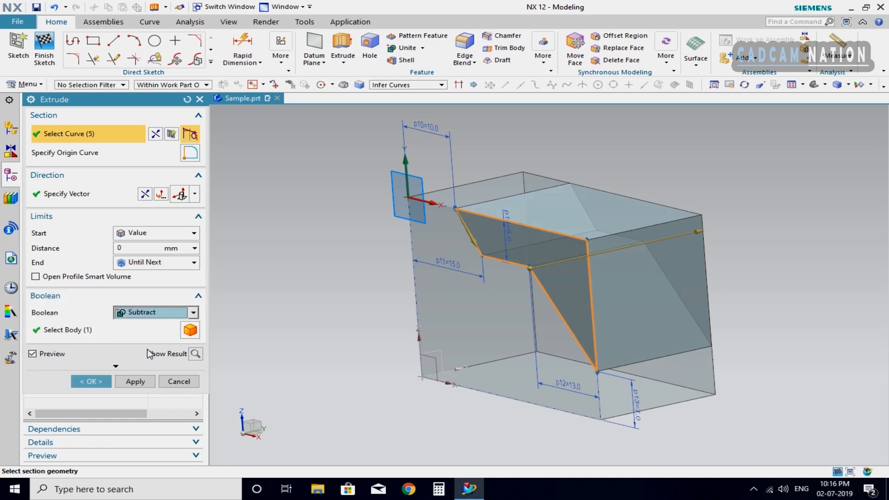
click(122, 384)
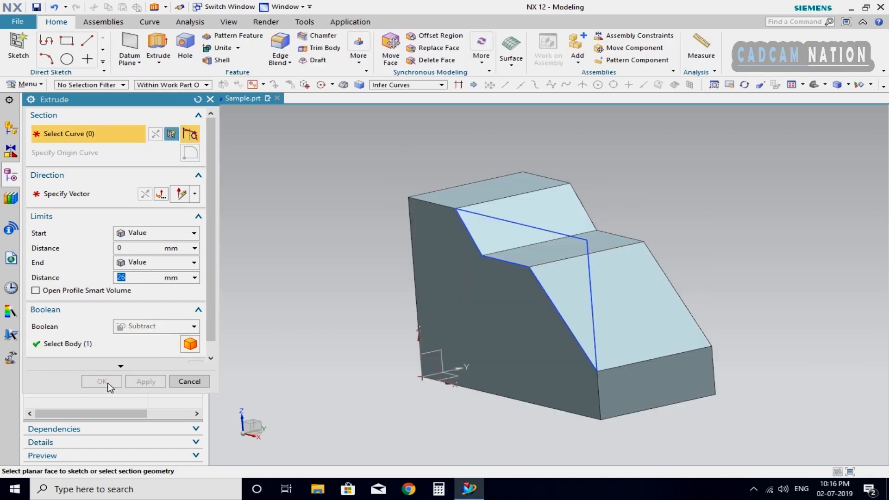
click(184, 385)
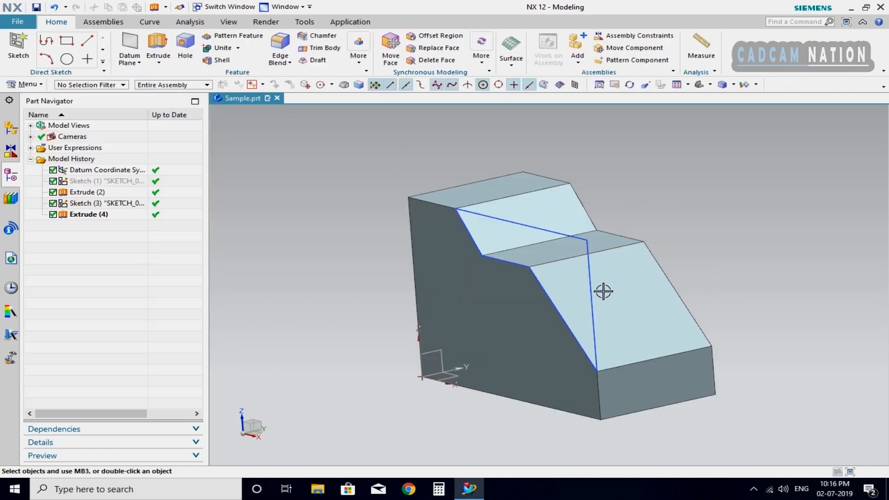
Step: Hide the cut's profile sketch and save the Sample part
right_click(576, 239)
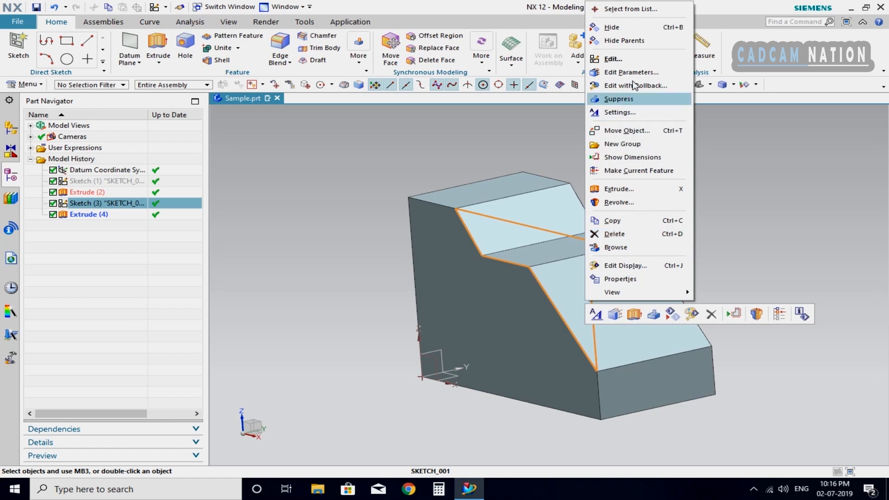
click(635, 28)
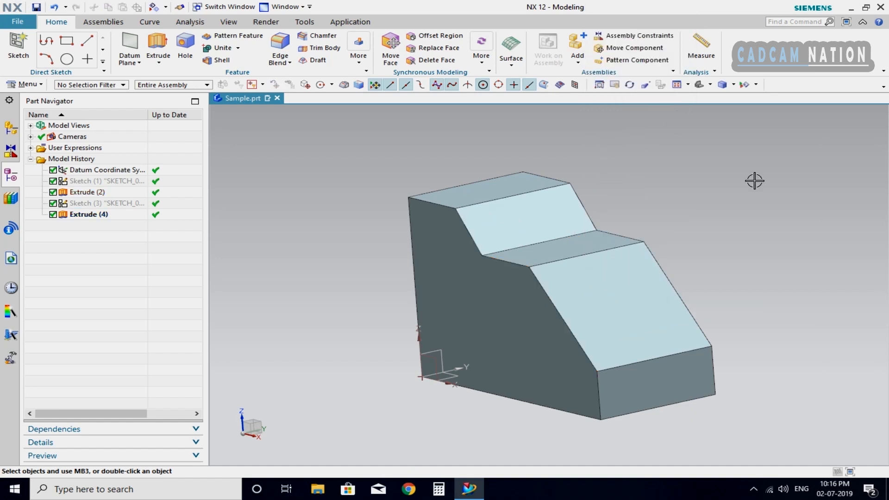
middle_drag(619, 318, 643, 304)
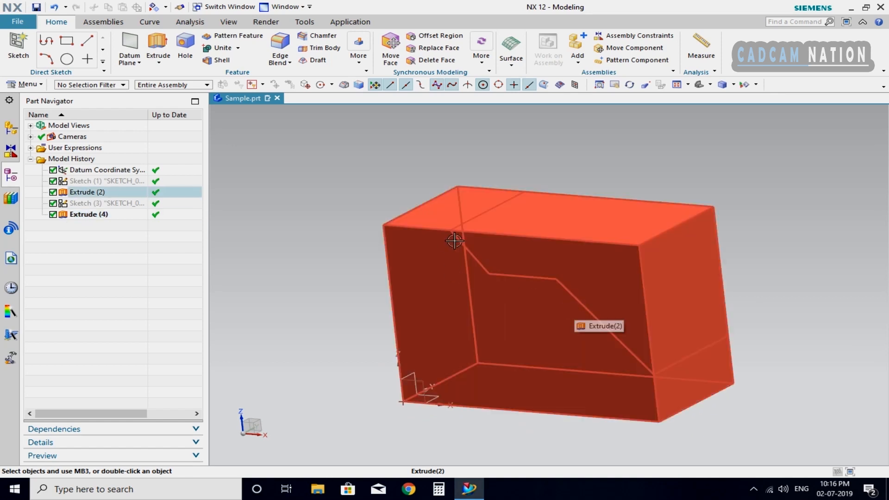
click(37, 8)
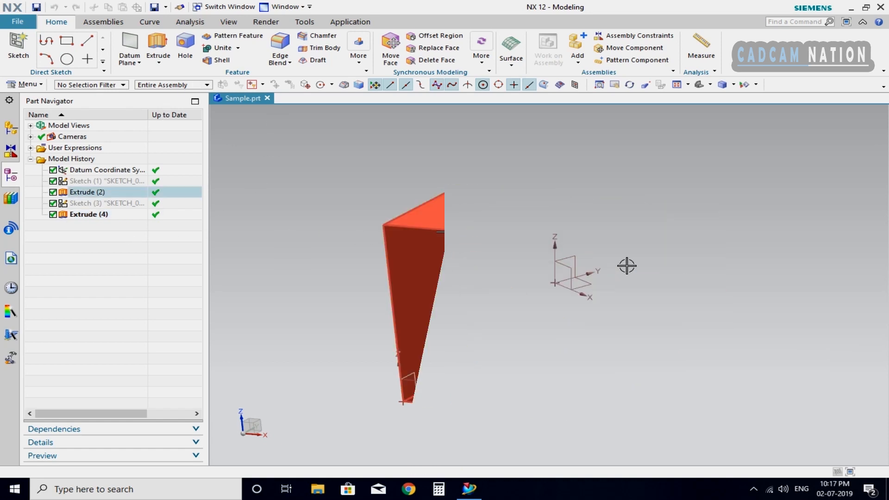
Step: Start a sketch on the XY plane of the sample 2 part
click(19, 44)
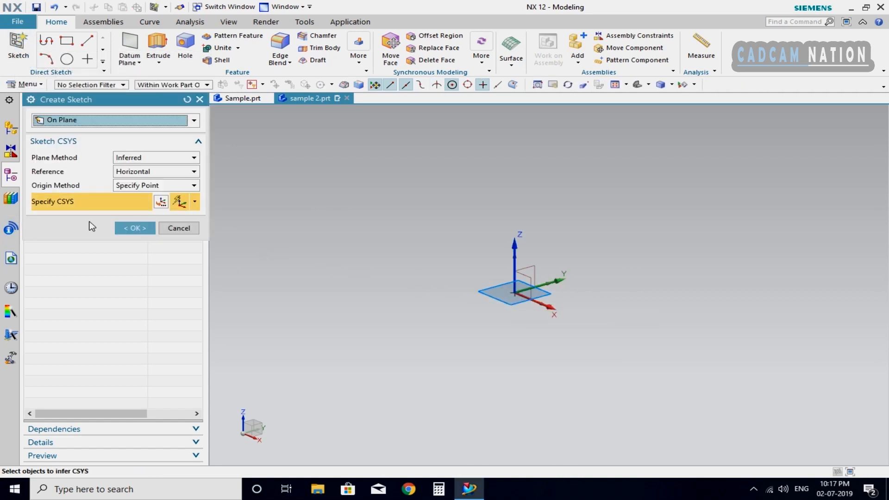
click(135, 228)
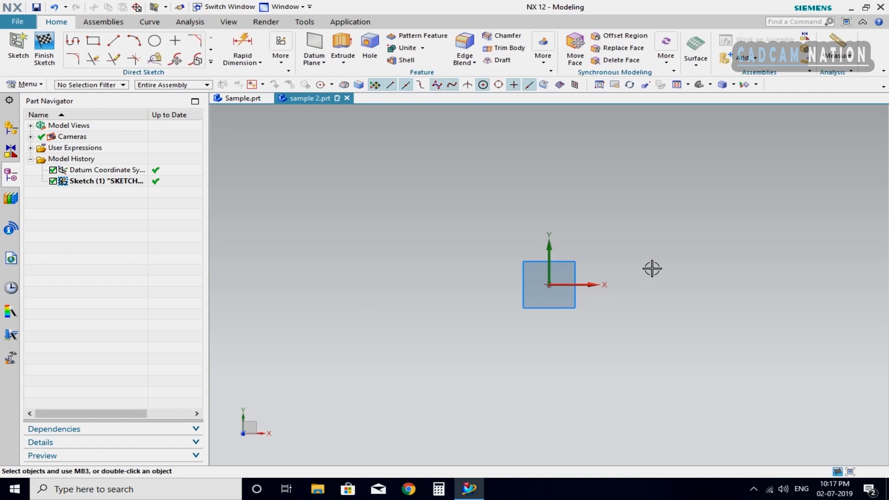
shift+middle_drag(652, 269, 595, 278)
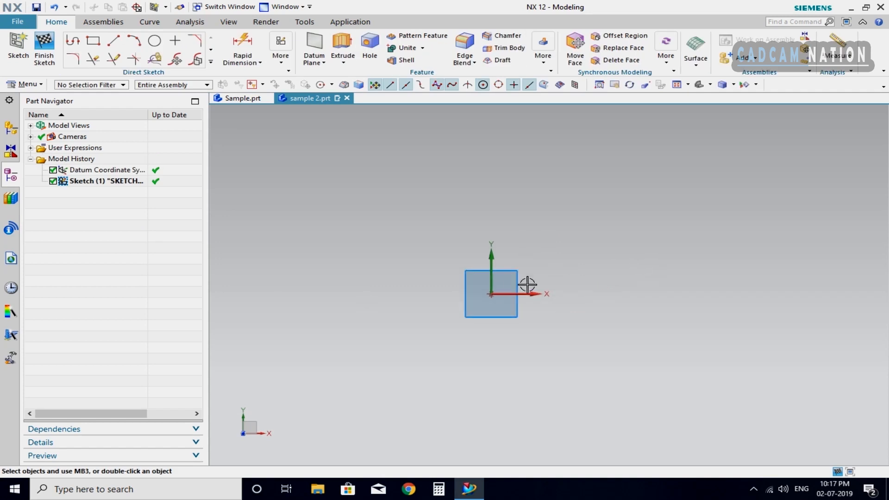
Step: Sketch a rectangle from its center at the sketch origin, about 84 mm wide and 47.5 mm high
click(93, 43)
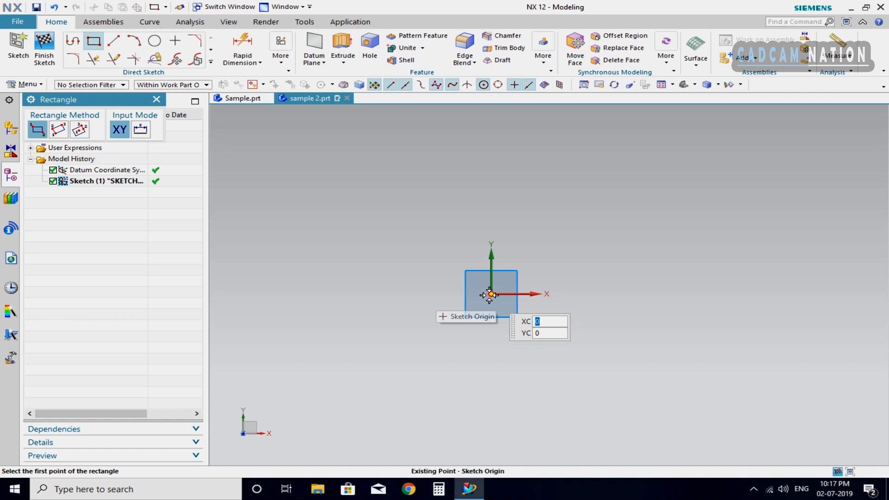
click(80, 131)
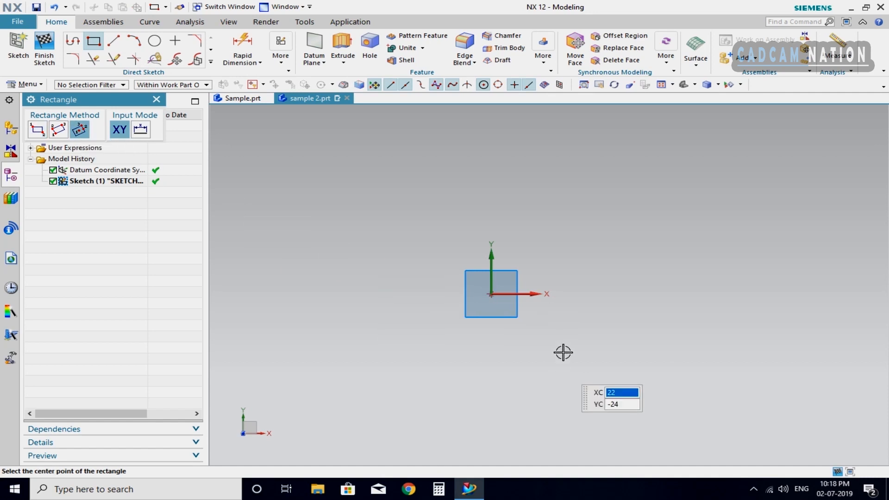
click(492, 294)
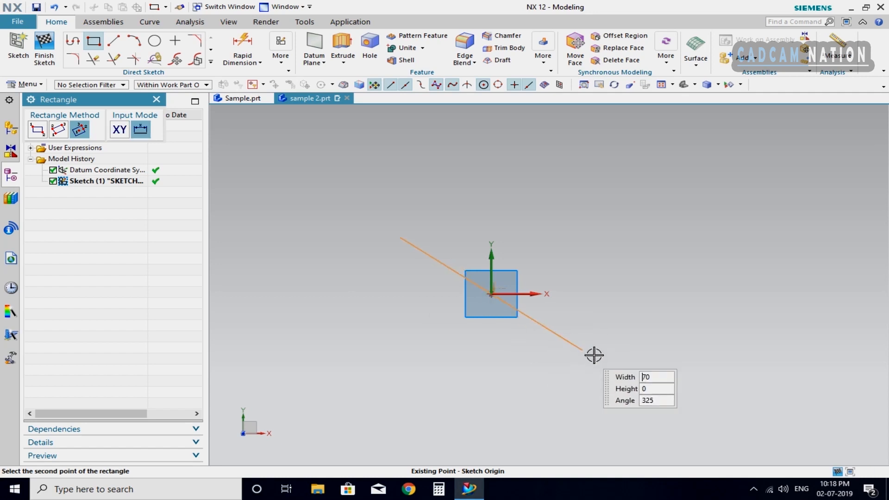
click(629, 294)
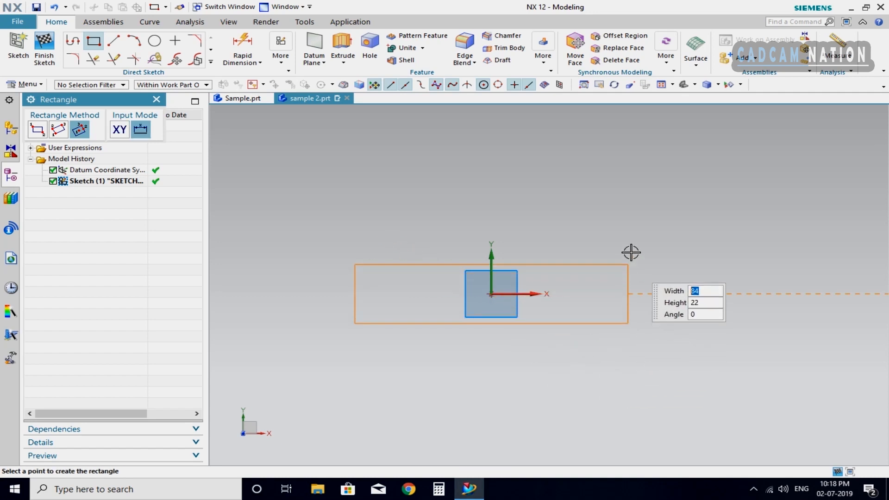
click(628, 225)
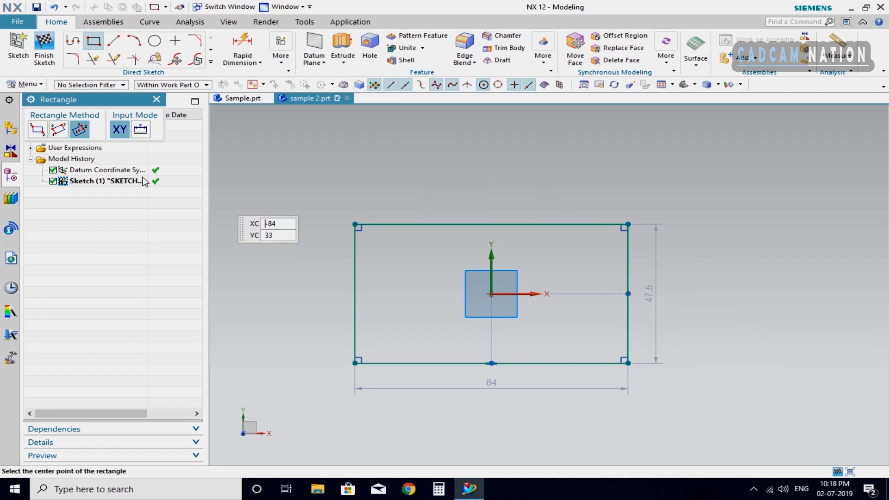
key(Escape)
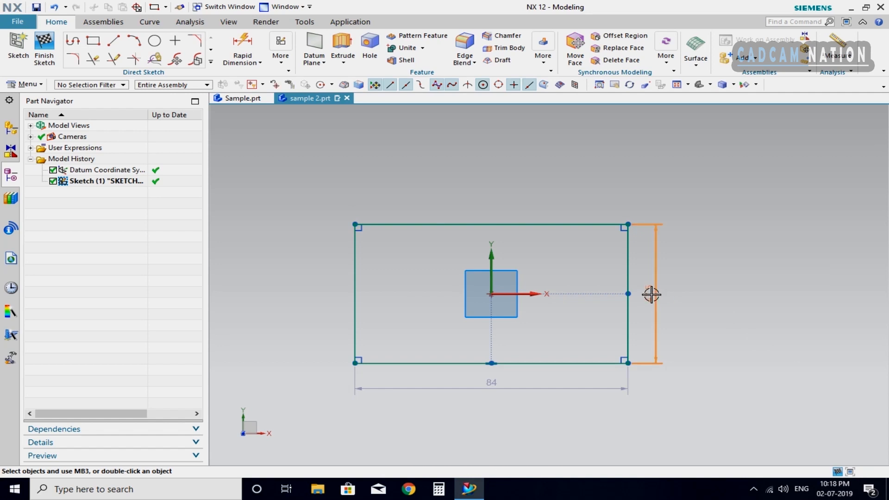
Step: Set the rectangle's height to 18 mm and its width to 34 mm
double_click(651, 295)
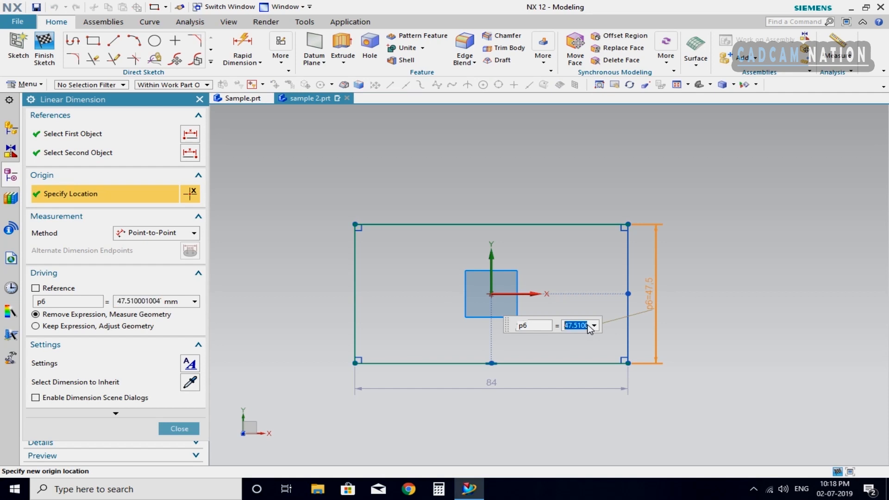
text(18)
key(Return)
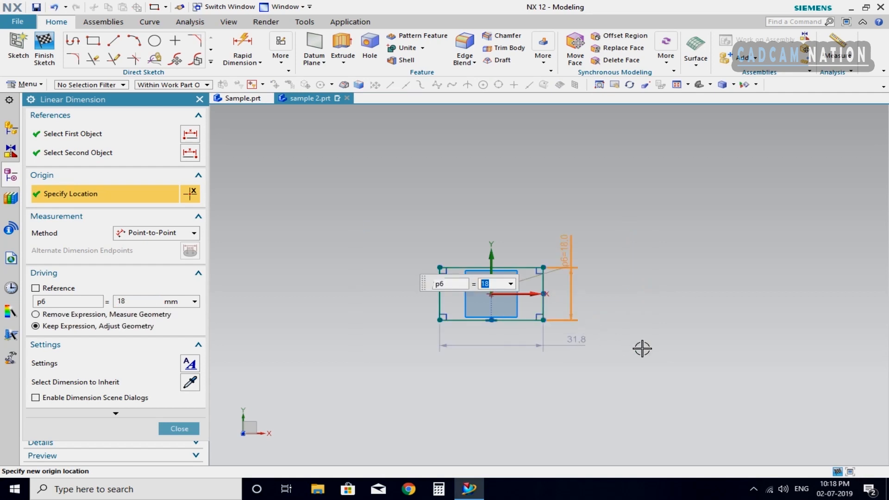
scroll(653, 349, up, 4)
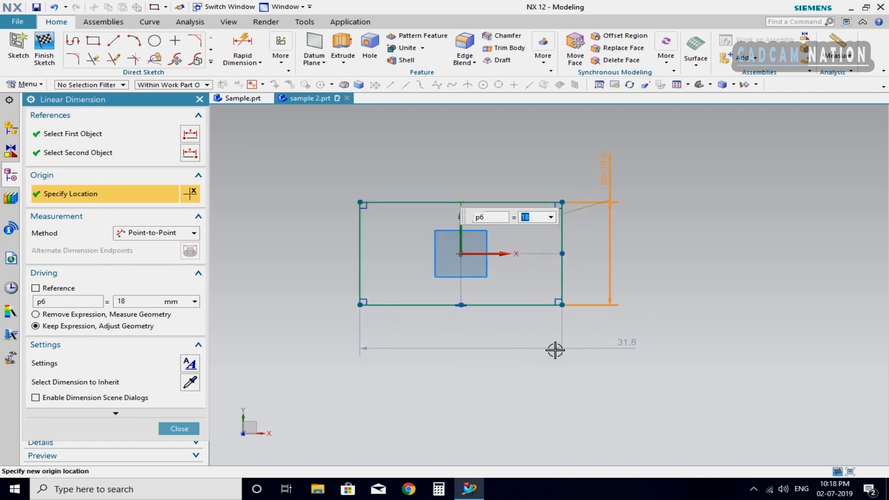
click(631, 342)
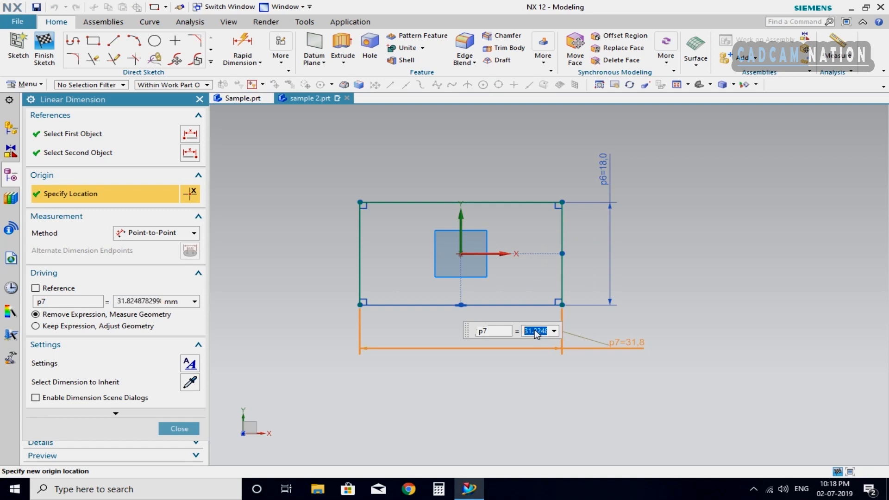
key(Return)
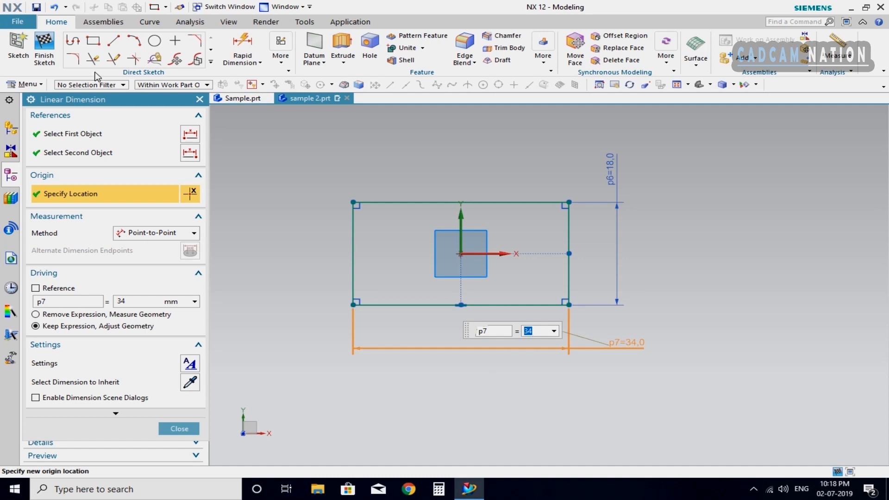
click(180, 428)
Step: Extrude the rectangle upward 19 mm into a solid block and finish extruding
mouse_move(447, 394)
middle_down()
mouse_move(424, 346)
mouse_move(419, 357)
middle_up()
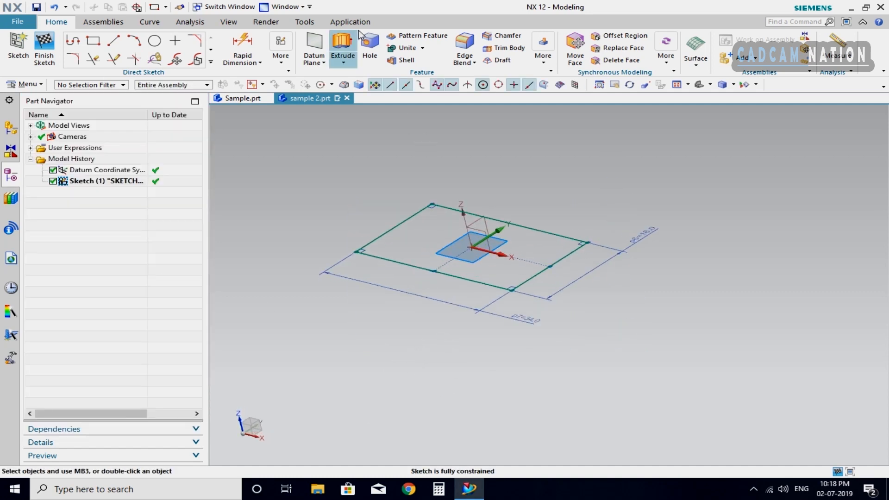
click(342, 41)
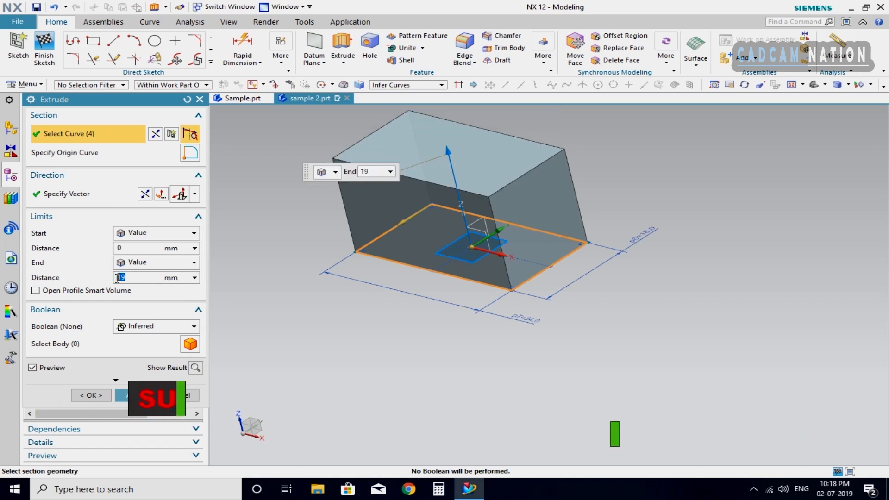
click(130, 396)
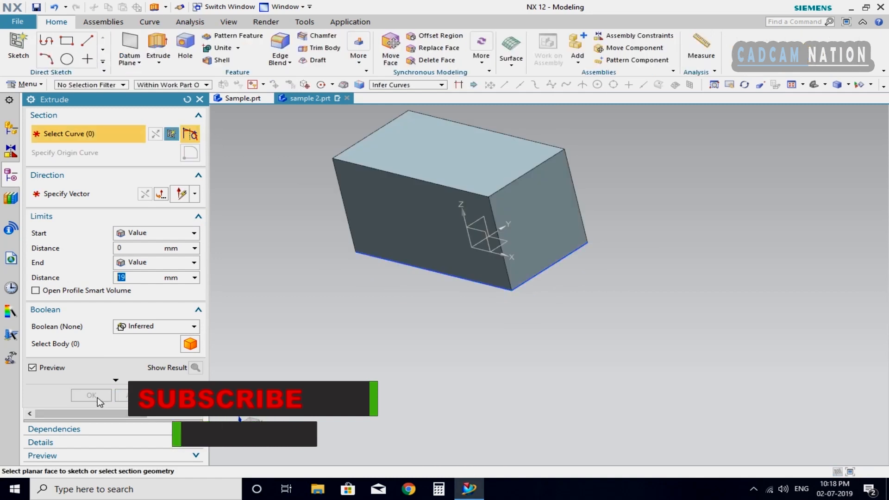
click(179, 395)
Step: Hide the rectangle sketch along the block's bottom edges
click(531, 287)
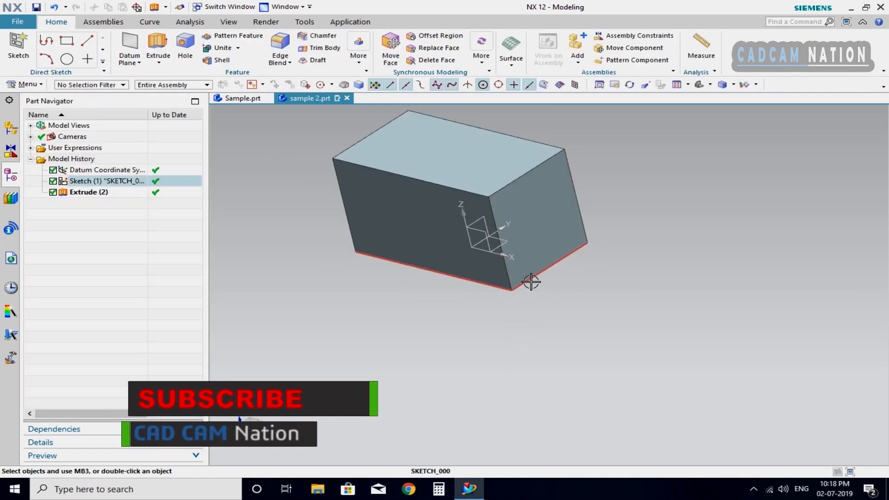
right_click(531, 286)
click(559, 27)
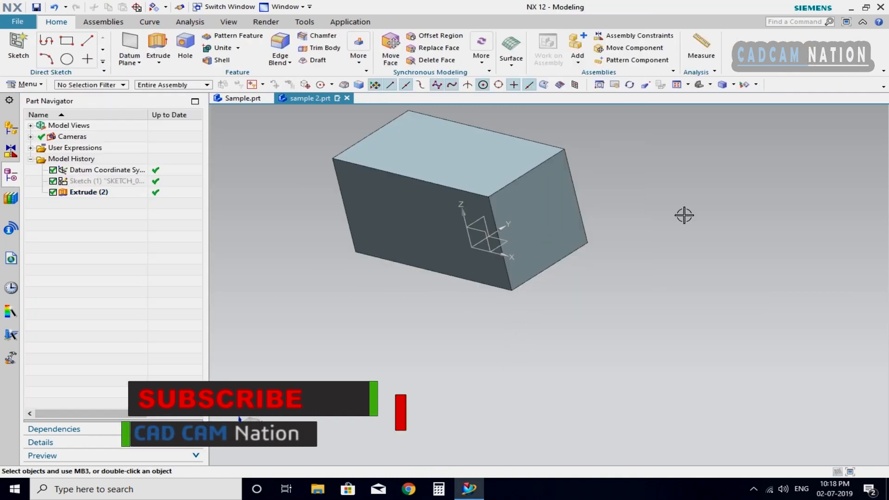
Step: Start a sketch on the block's long front face, with the horizontal direction along its length
scroll(554, 415, up, 3)
scroll(558, 411, down, 5)
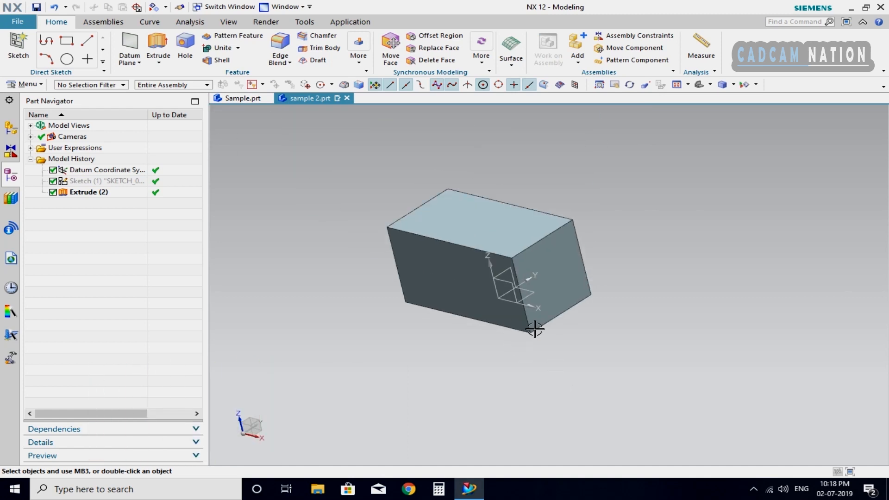
middle_drag(533, 325, 561, 294)
click(26, 49)
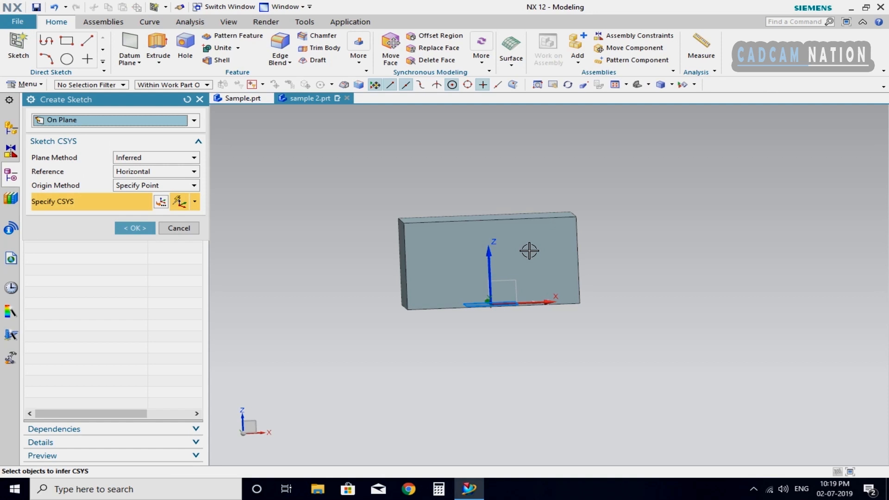
click(522, 239)
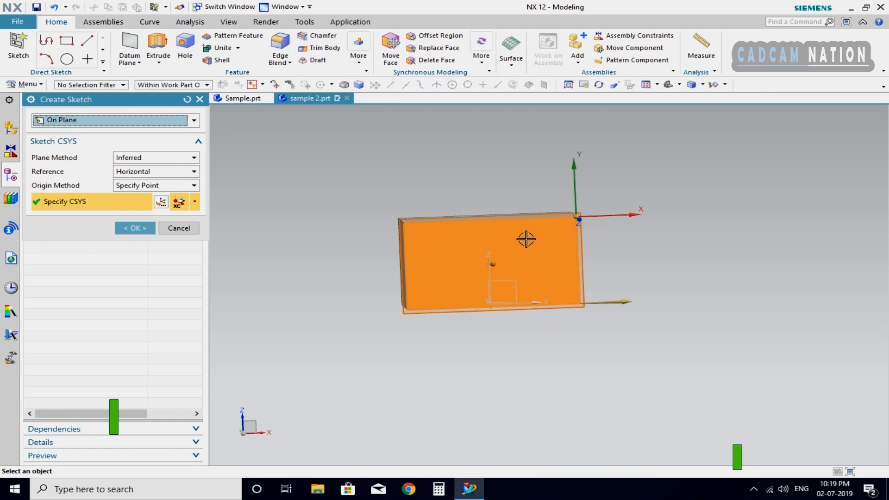
Step: Draw a vertical line between the midpoints of the front face's bottom and top edges and convert it to reference
click(88, 44)
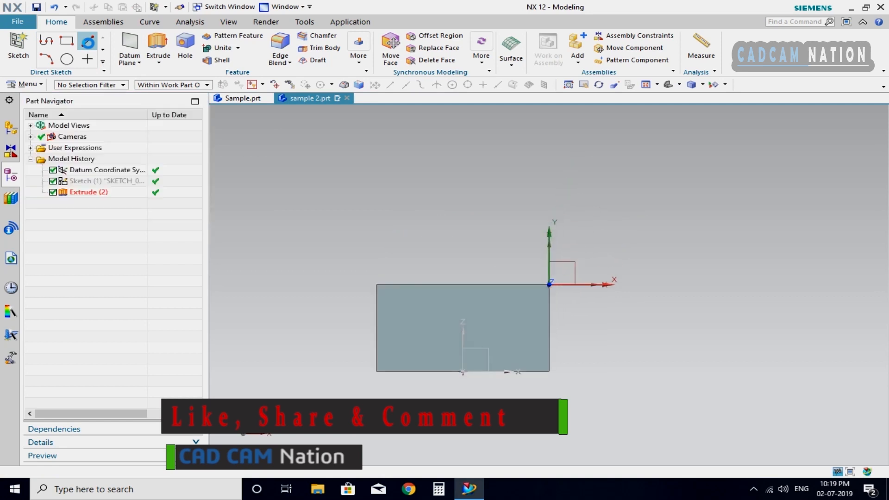
click(463, 370)
click(463, 284)
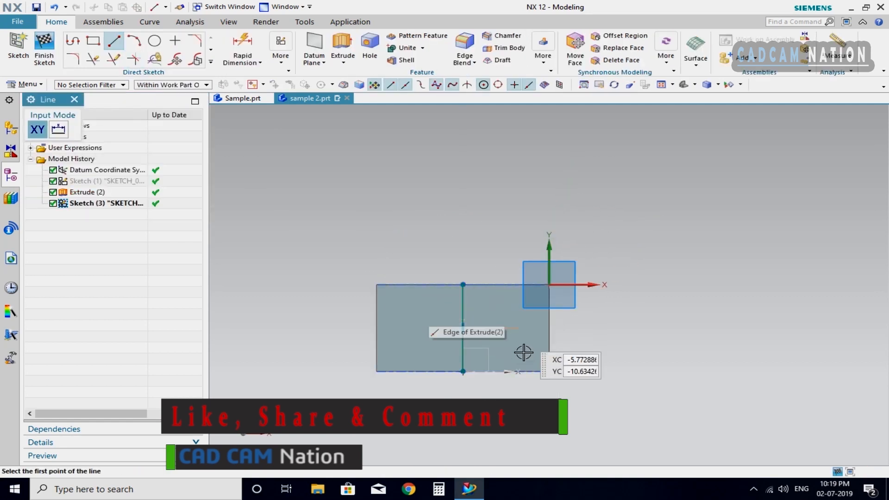
key(Escape)
scroll(486, 351, up, 3)
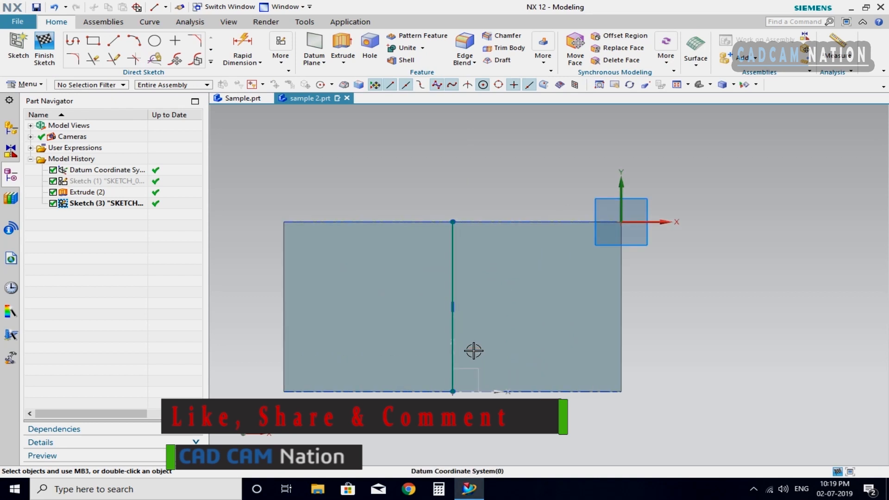
click(452, 259)
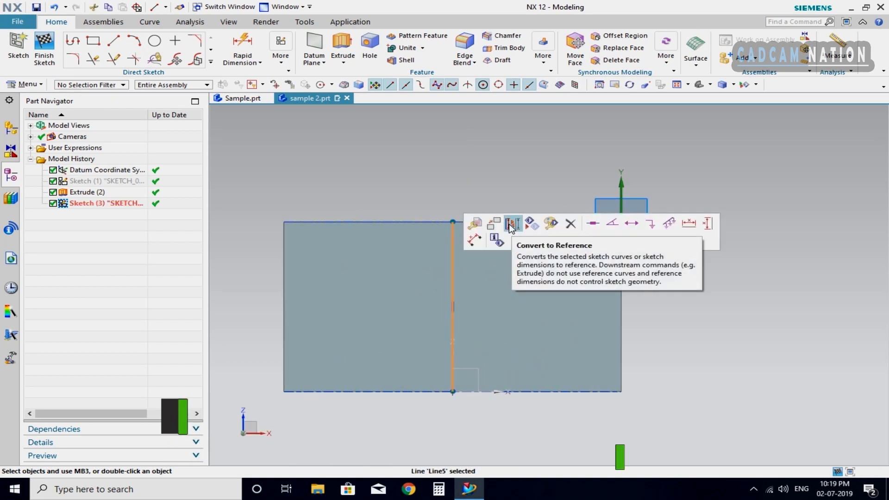
click(510, 225)
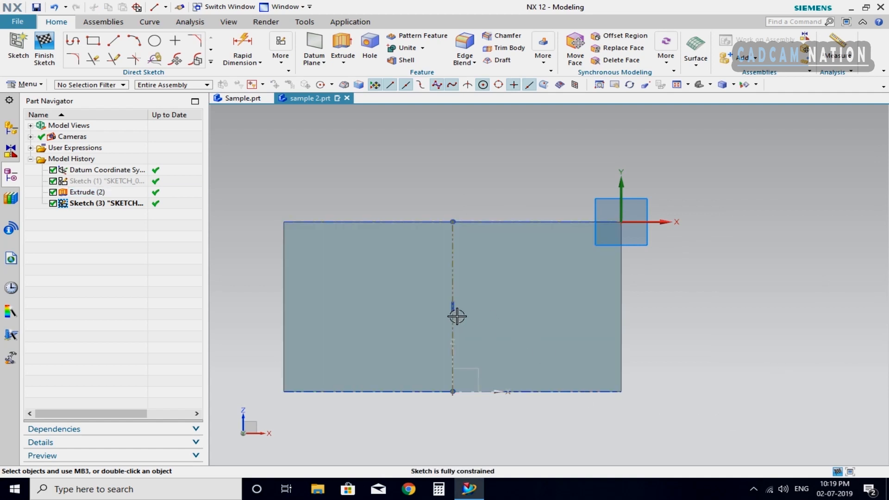
Step: Sketch a closed downward-pointing triangle from the face's top edge to the reference line, then shift its right corner outward and lower vertex up
scroll(456, 312, down, 2)
scroll(512, 251, up, 2)
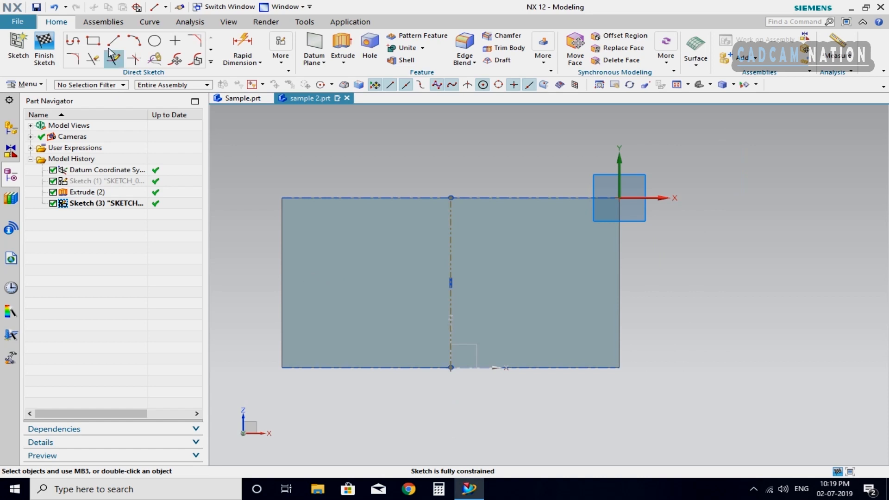
click(74, 42)
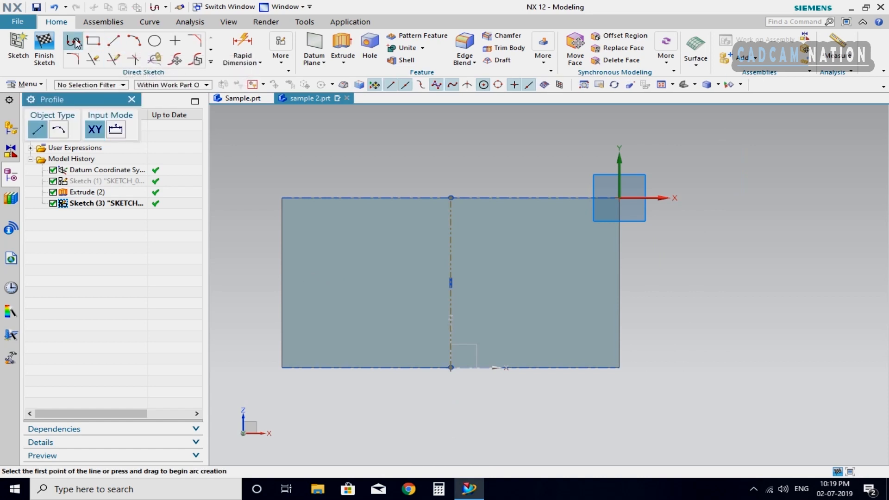
click(365, 198)
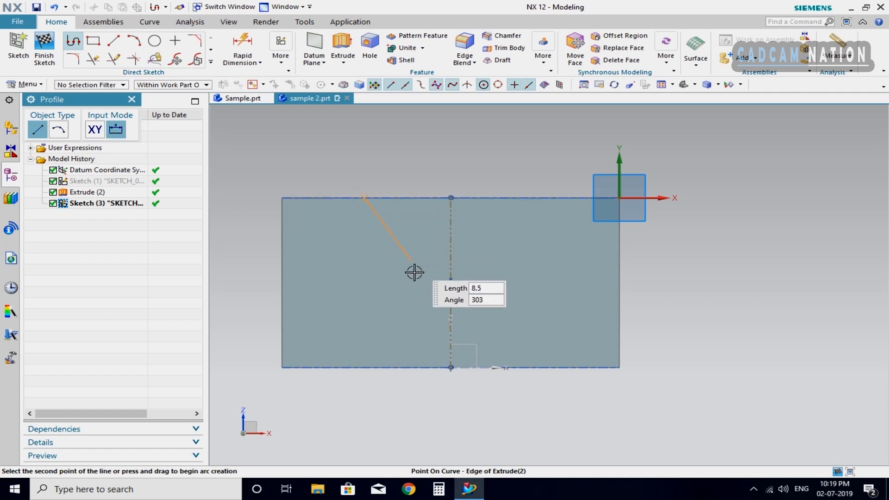
click(451, 268)
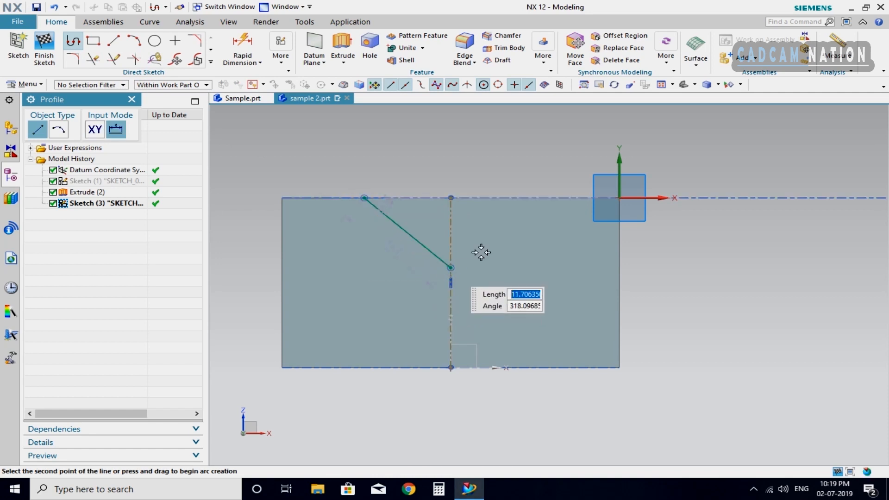
click(524, 199)
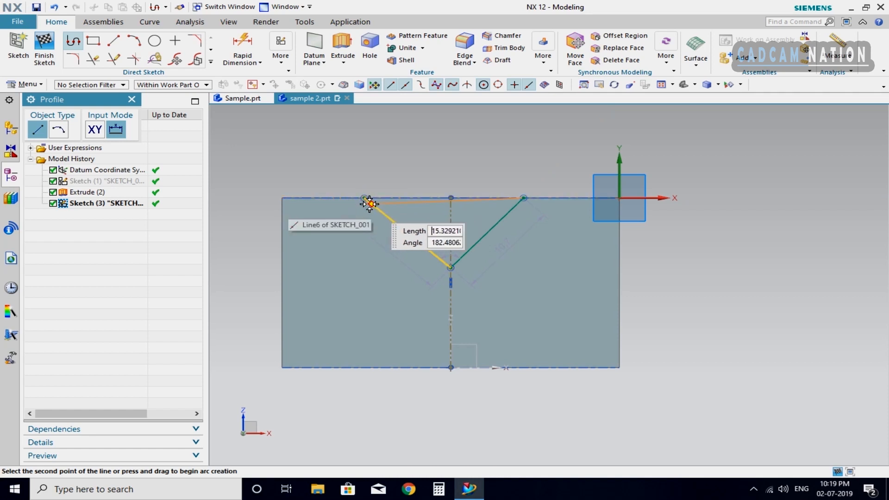
click(365, 199)
middle_click(446, 251)
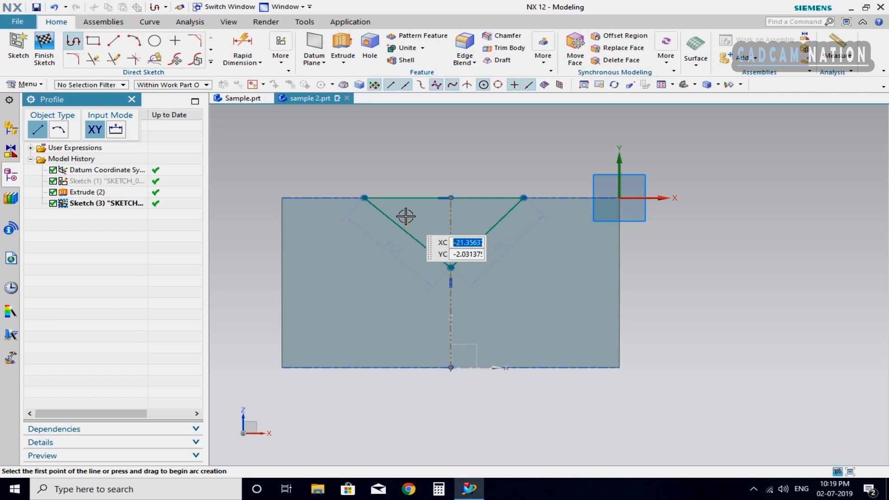
middle_click(524, 197)
mouse_move(524, 198)
mouse_down()
mouse_move(560, 199)
mouse_move(514, 199)
mouse_move(529, 198)
mouse_up()
mouse_move(451, 267)
mouse_down()
mouse_move(451, 309)
mouse_move(451, 257)
mouse_up()
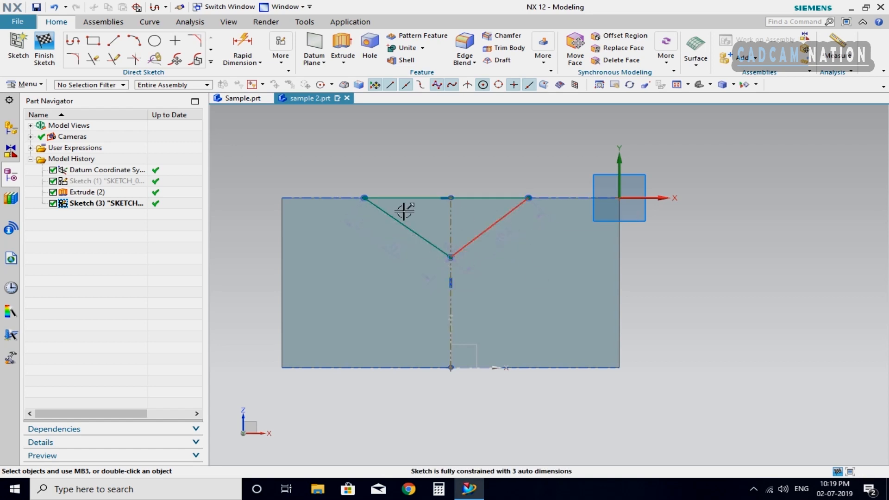
click(287, 65)
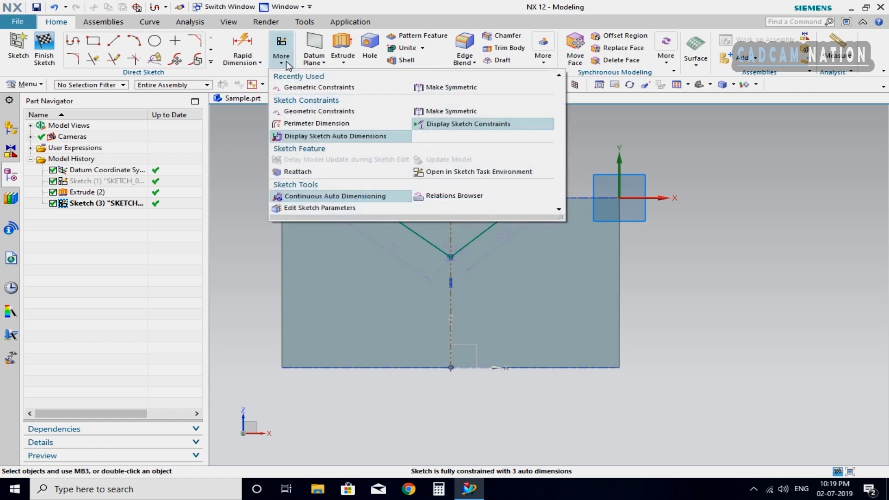
click(321, 87)
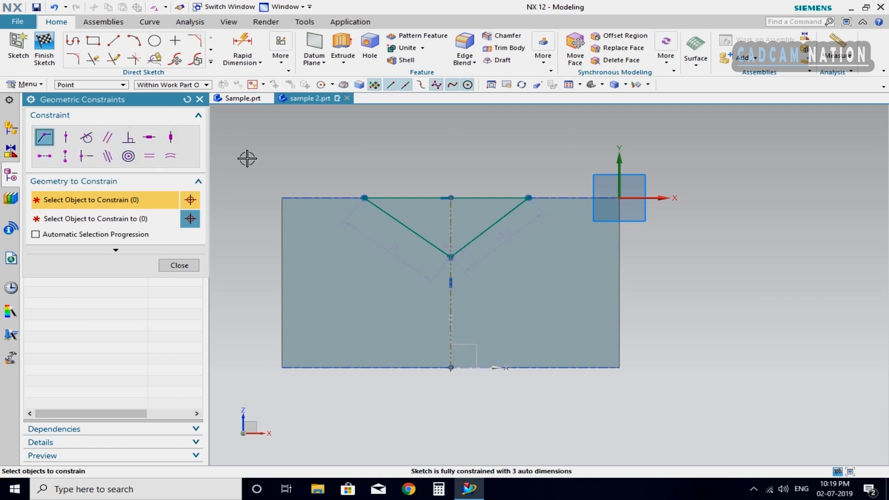
click(192, 264)
Step: Make the triangle's two top corners symmetric about the vertical reference line and stretch the triangle to about 20.3 mm wide
click(281, 51)
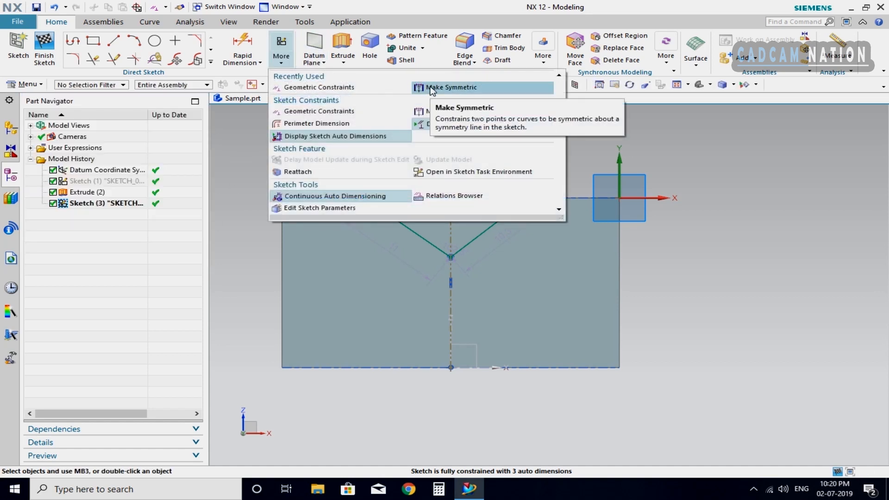
click(431, 88)
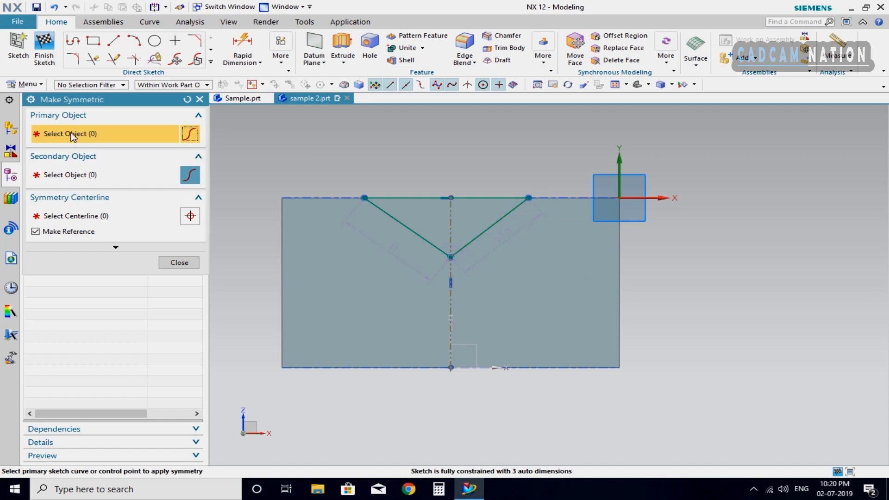
click(528, 198)
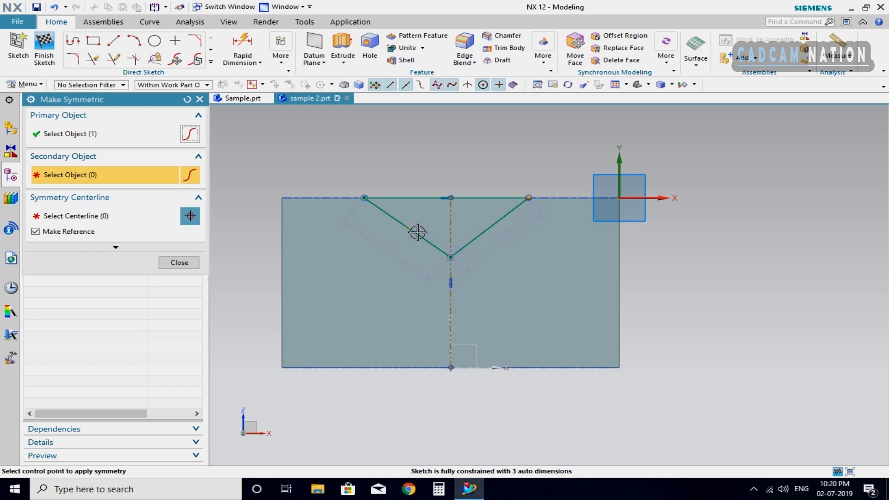
click(363, 197)
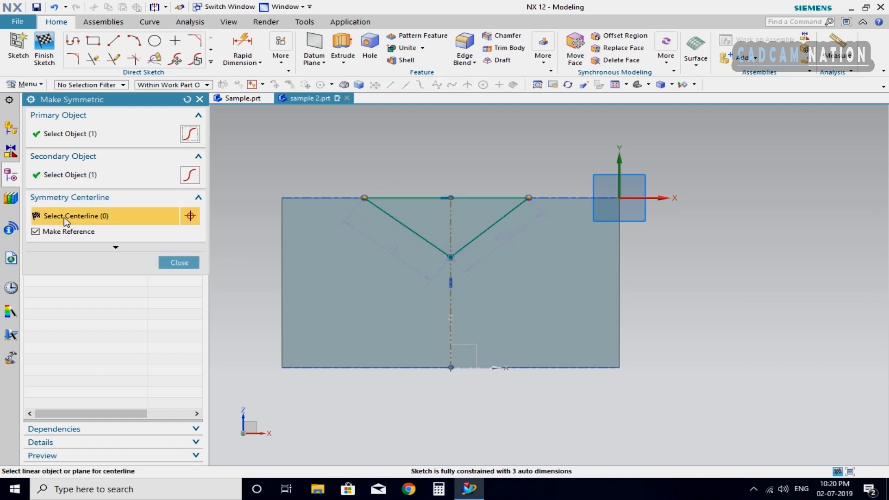
click(452, 219)
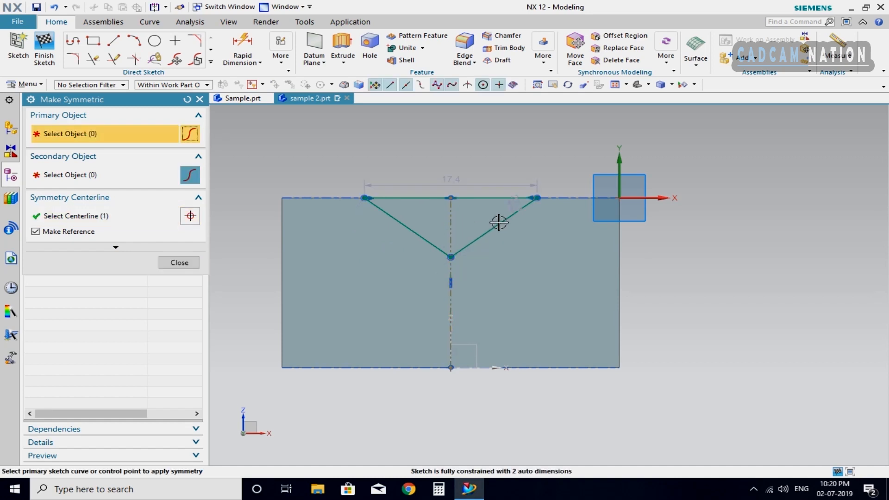
click(180, 263)
mouse_move(535, 198)
mouse_down()
mouse_move(574, 199)
mouse_move(517, 199)
mouse_move(552, 199)
mouse_up()
mouse_move(451, 256)
mouse_down()
mouse_move(453, 306)
mouse_move(452, 261)
mouse_up()
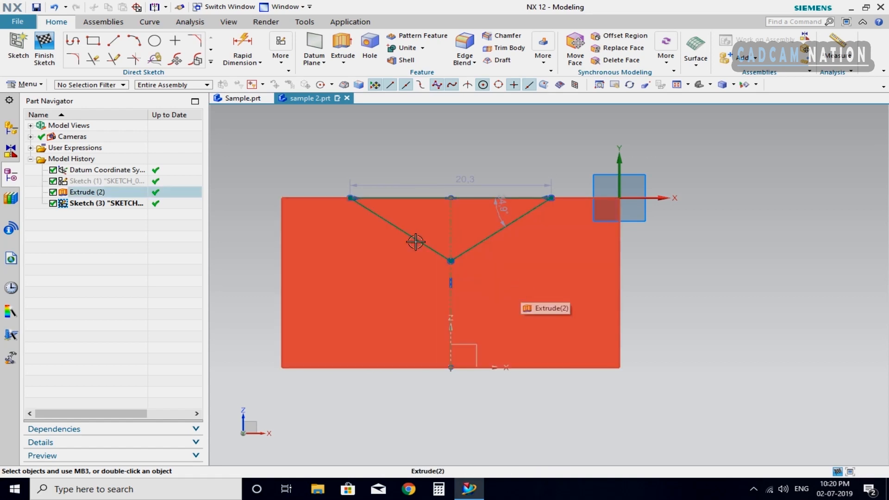
Step: Dimension the triangle's depth from the face's top edge to its lower vertex and set it to 12 mm
click(242, 46)
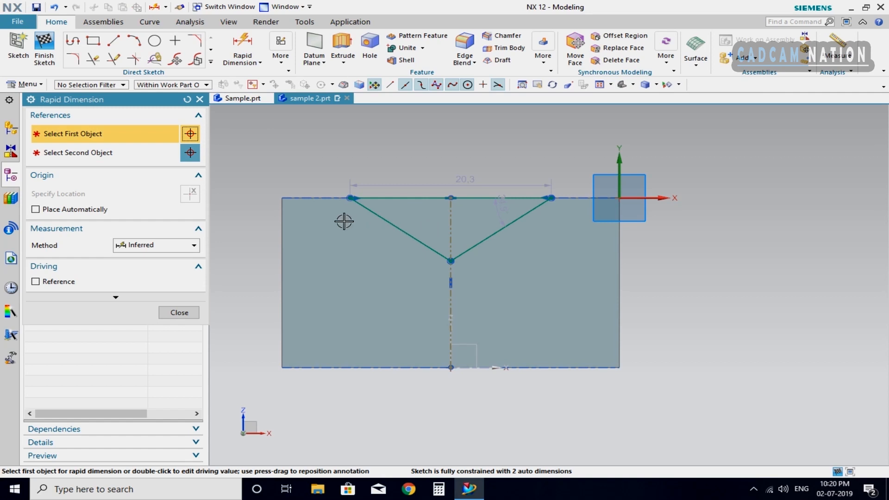
click(328, 200)
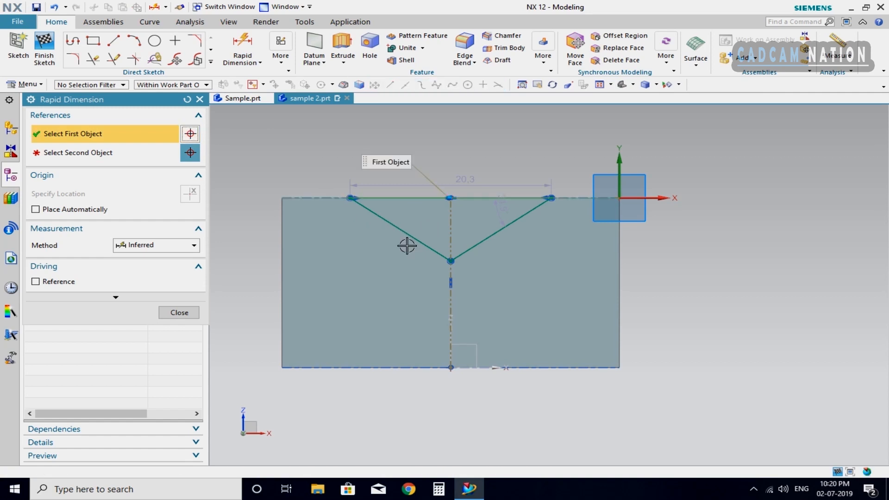
click(449, 258)
click(257, 229)
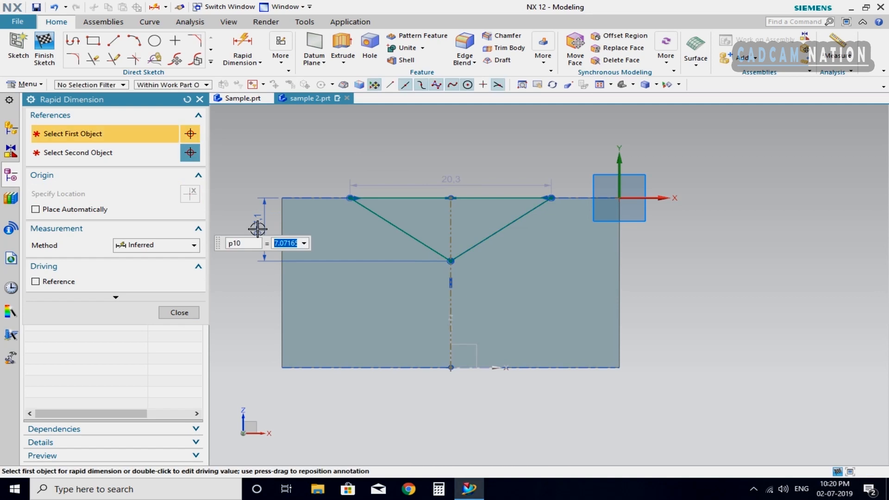
key(Return)
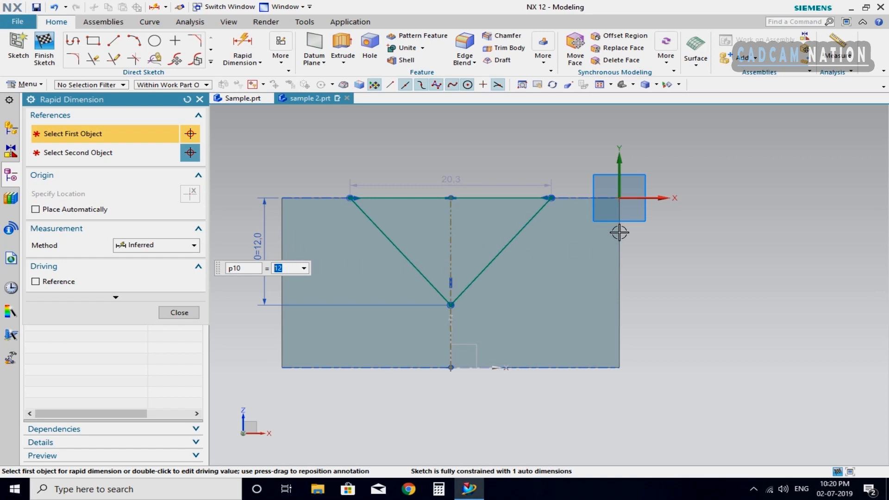
Step: Dimension the horizontal distance from the triangle's right corner to the sketch origin as 7 mm and finish dimensioning
click(550, 198)
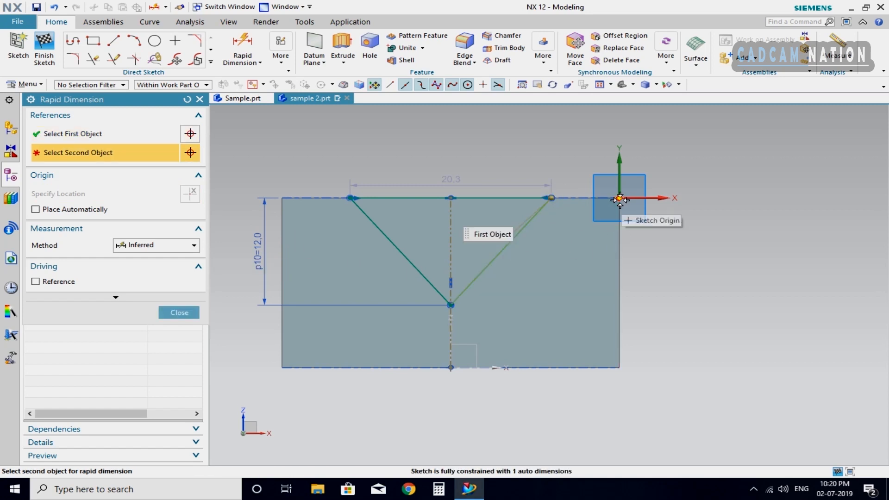
click(619, 198)
click(594, 142)
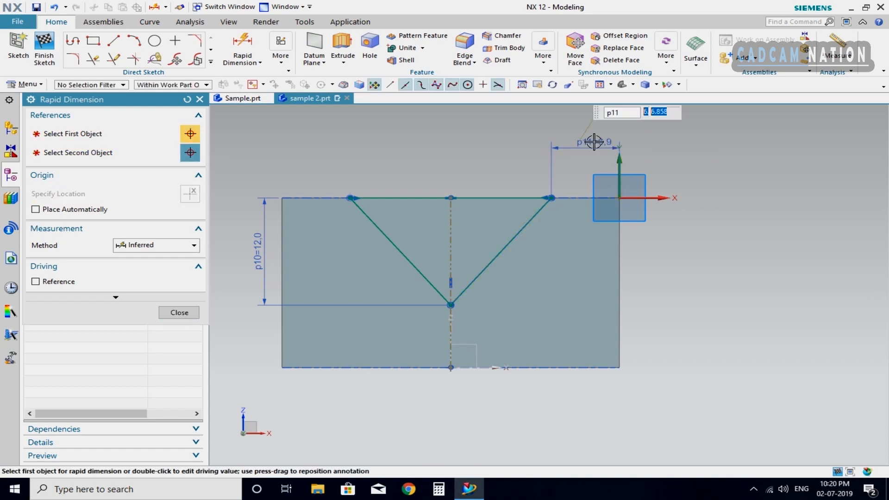
key(Return)
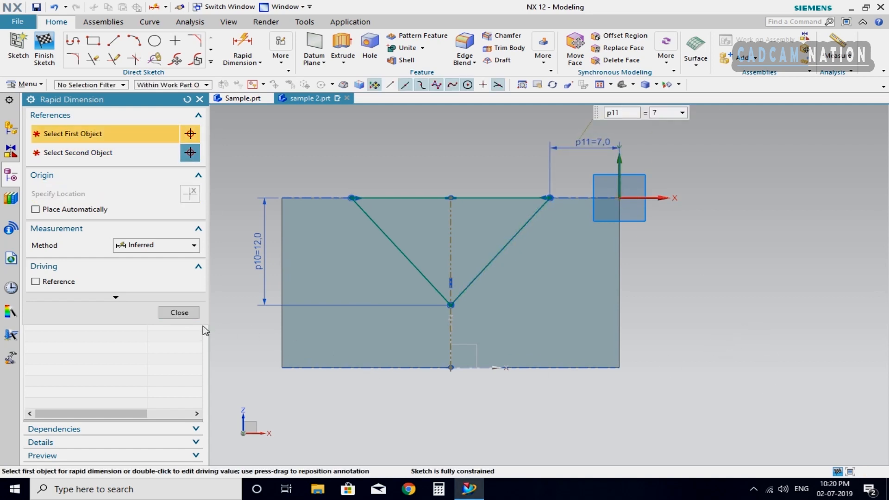
click(179, 313)
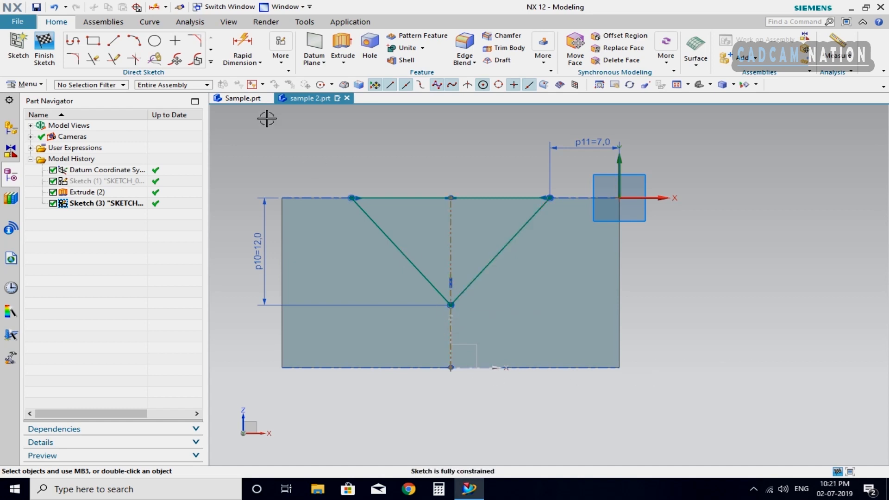
Step: Try to dimension the horizontal distance from the triangle's lower vertex to the block's right edge
click(242, 42)
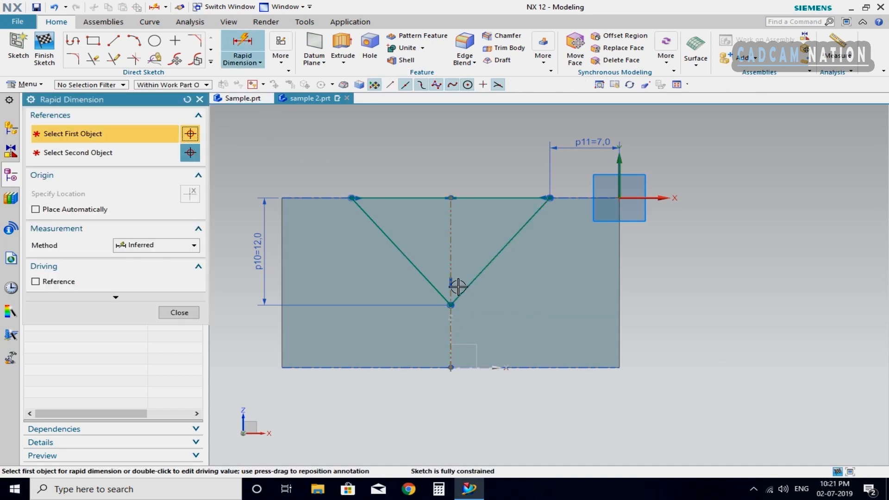
click(486, 308)
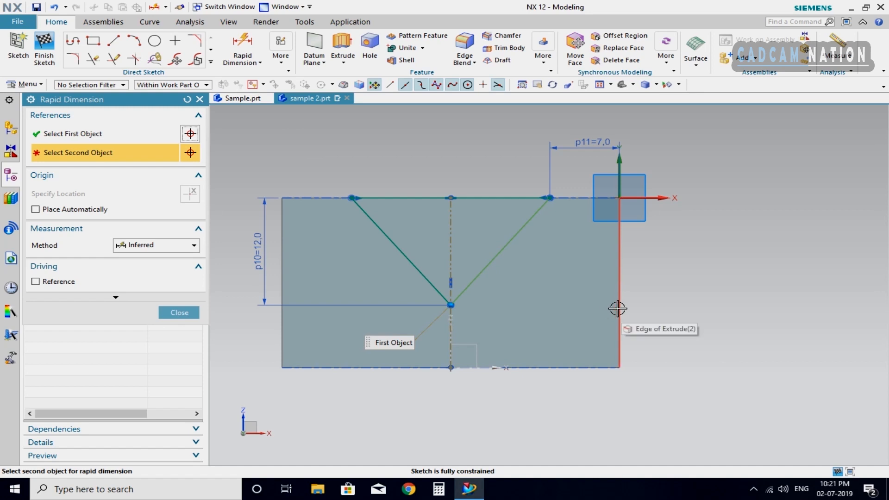
click(617, 309)
click(540, 399)
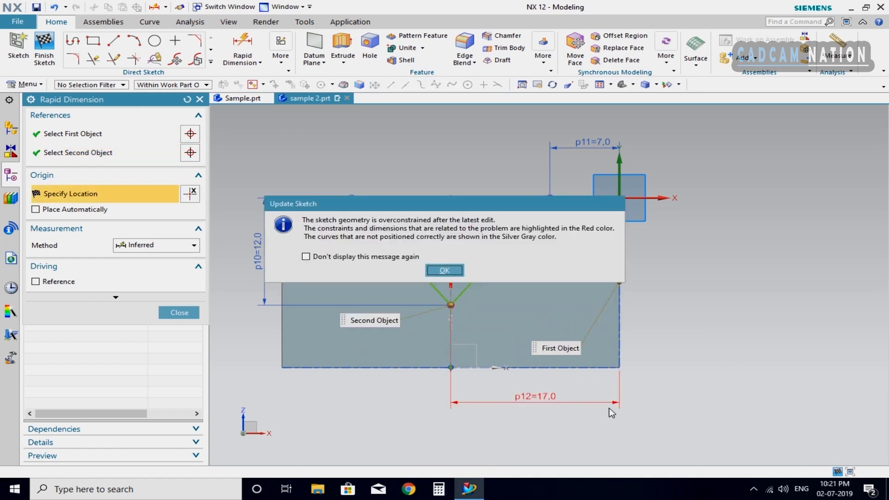
click(445, 272)
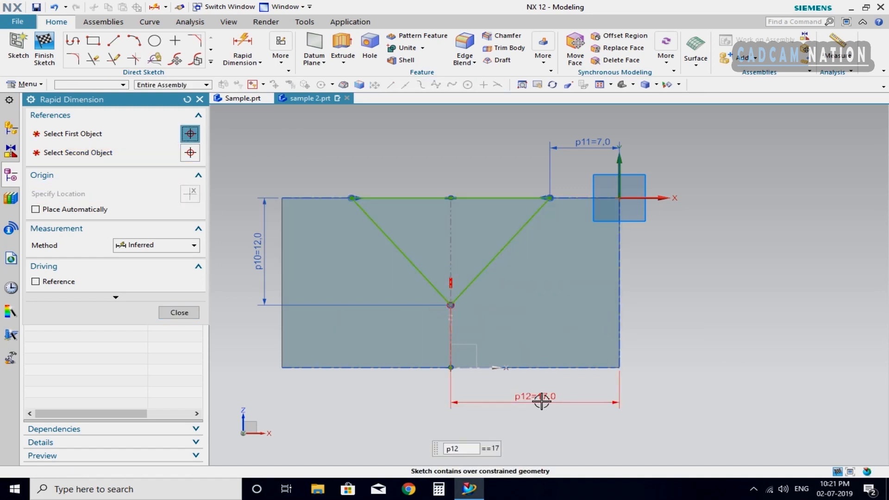
Step: Delete the overconstraining horizontal dimension below the block and finish the triangle sketch
key(Escape)
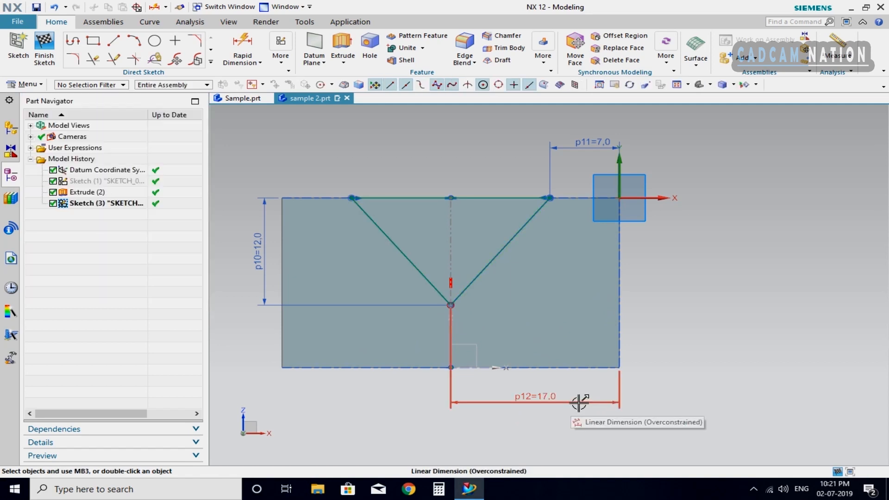
click(579, 403)
key(Delete)
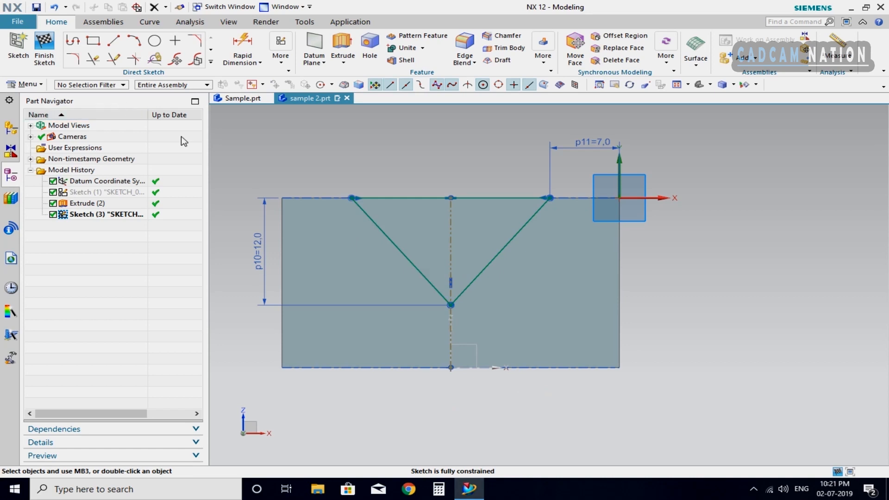
click(52, 48)
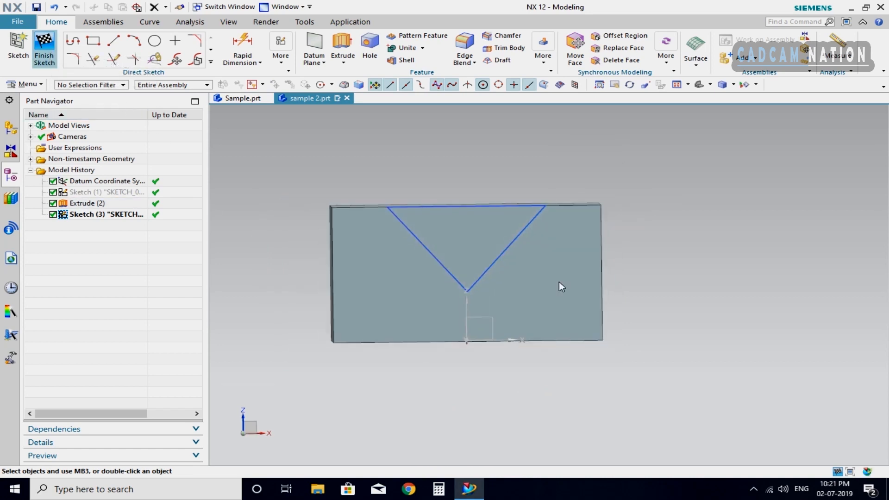
Step: Start an Extrude of the triangular sketch on the front face and reverse its direction into the block
middle_drag(553, 288, 496, 288)
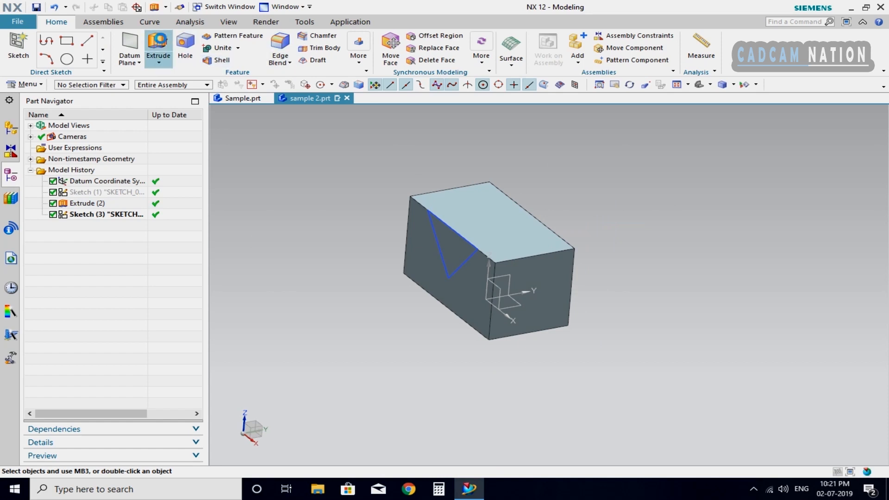
click(158, 44)
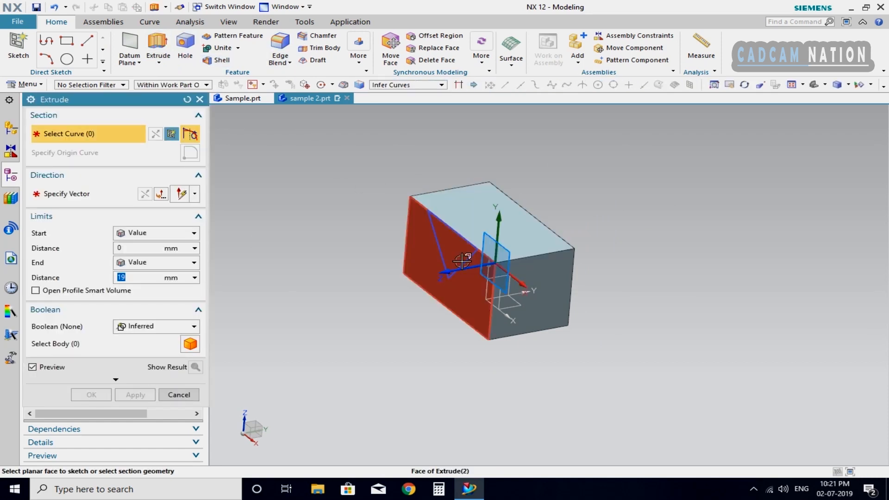
scroll(452, 255, down, 4)
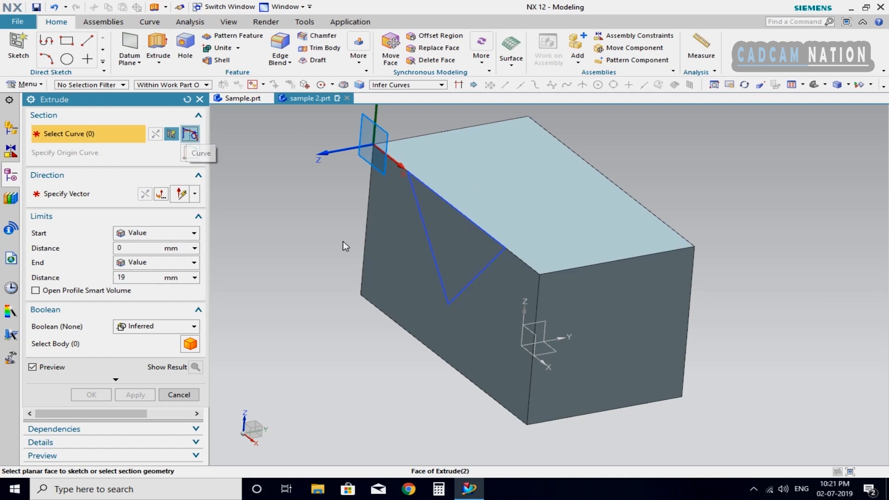
click(484, 271)
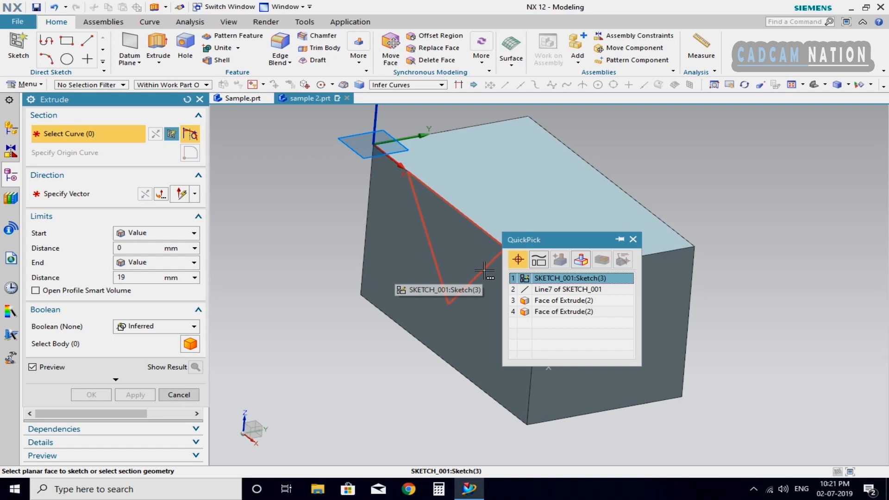
click(572, 279)
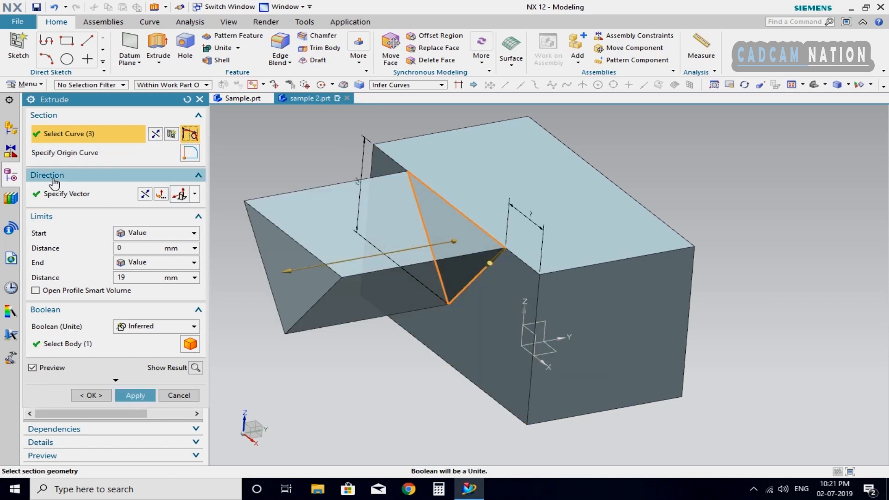
click(144, 195)
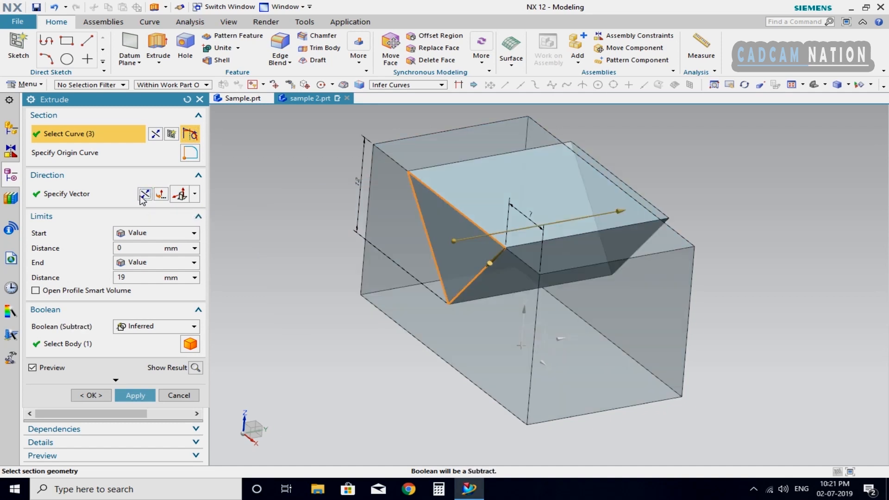
Step: Set the extrusion's end limit to Until Next with Boolean Subtract and apply it to cut the V-groove
click(132, 263)
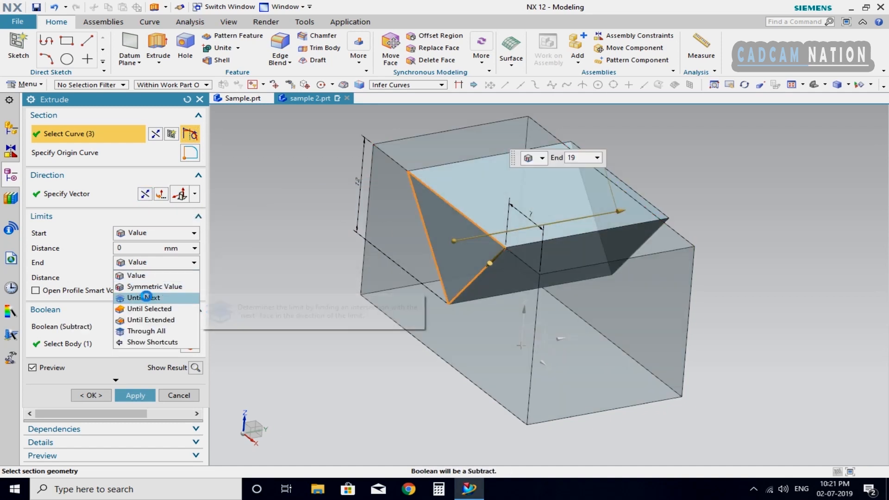
click(147, 299)
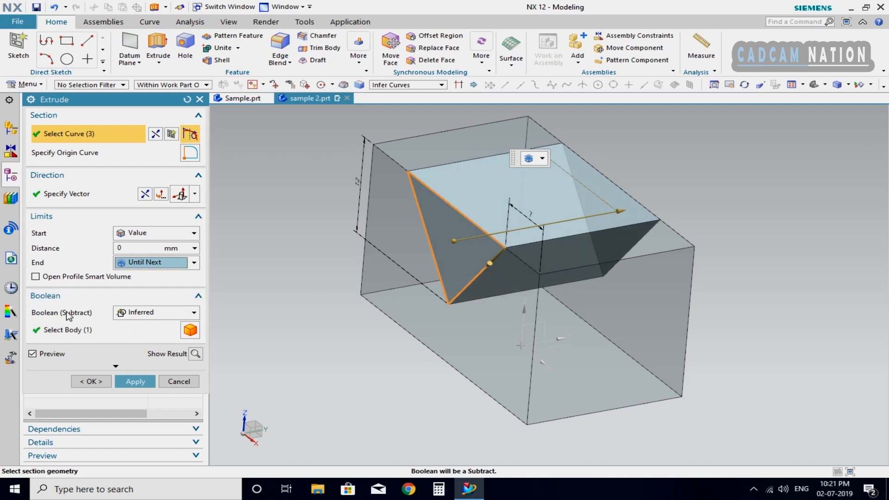
click(123, 316)
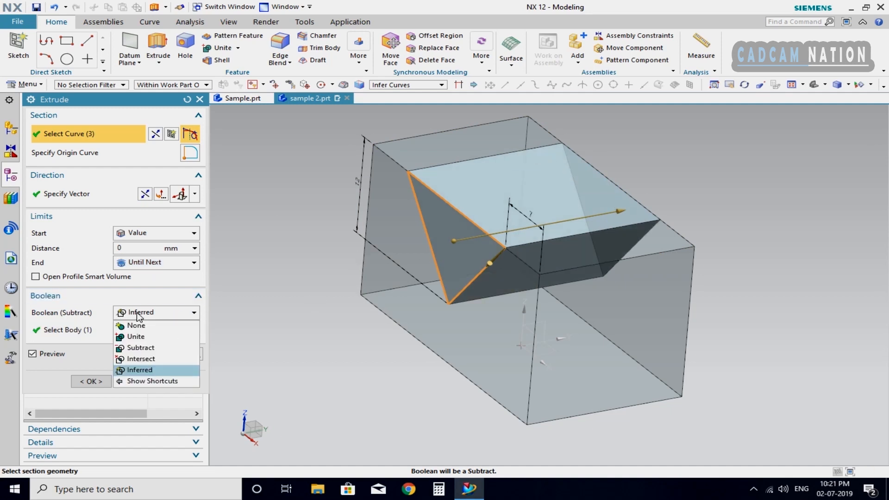
click(140, 348)
click(135, 382)
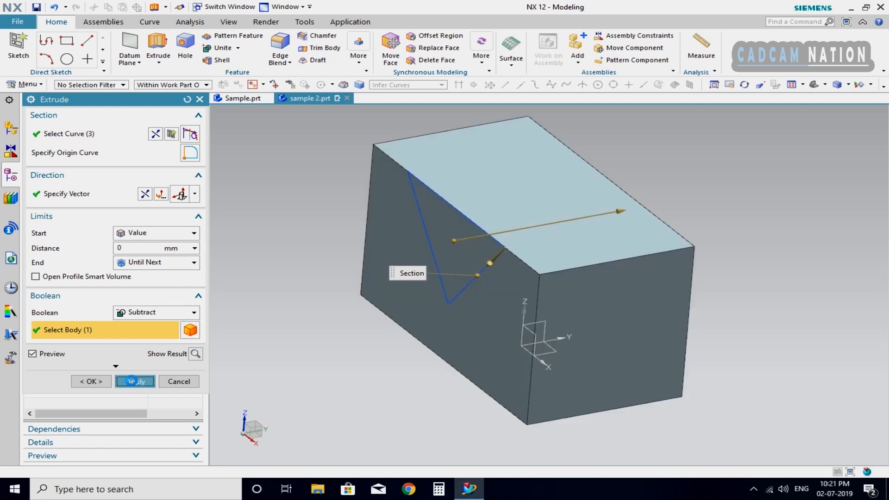
click(188, 381)
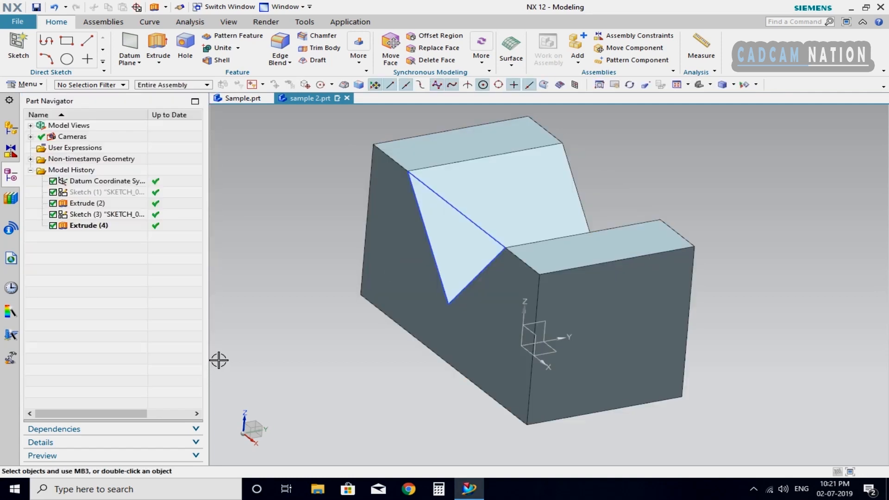
Step: Hide the triangle sketch on the front of the V-grooved block
right_click(476, 227)
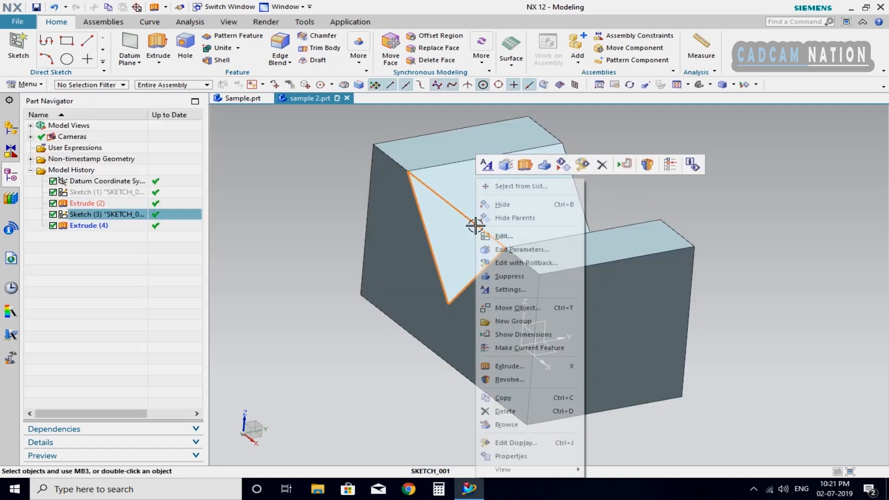
click(567, 168)
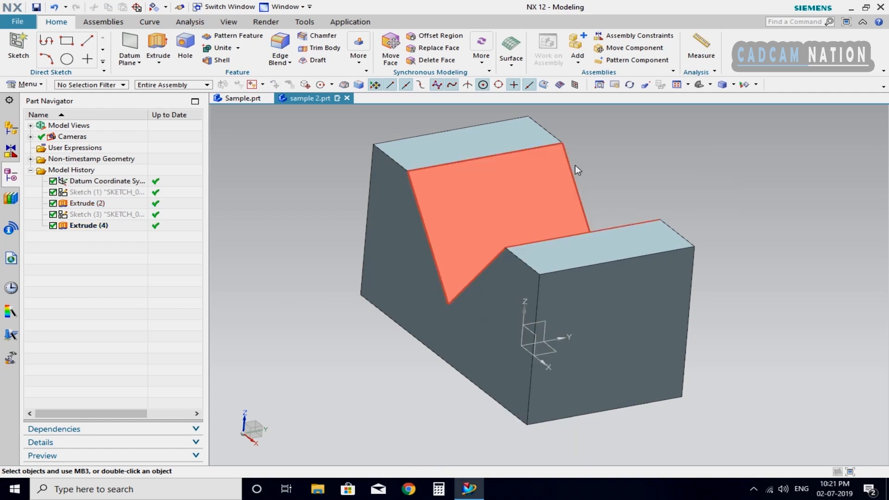
scroll(515, 246, up, 2)
scroll(520, 248, down, 4)
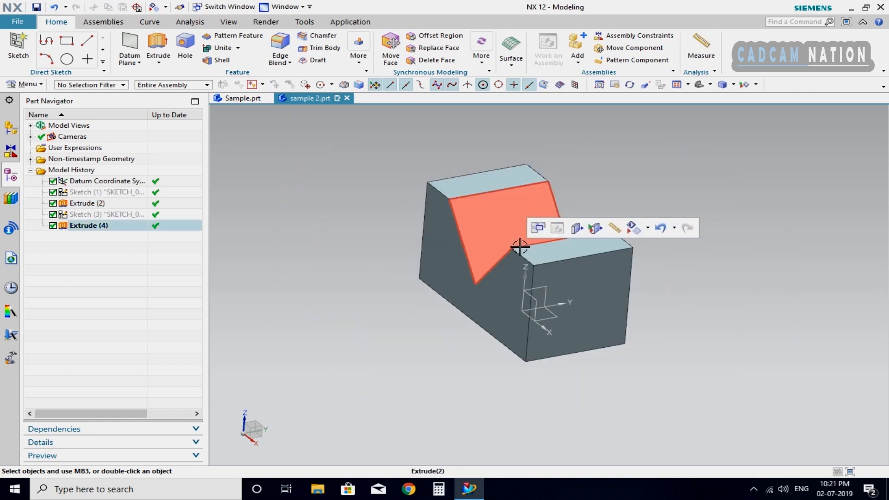
middle_drag(672, 295, 616, 297)
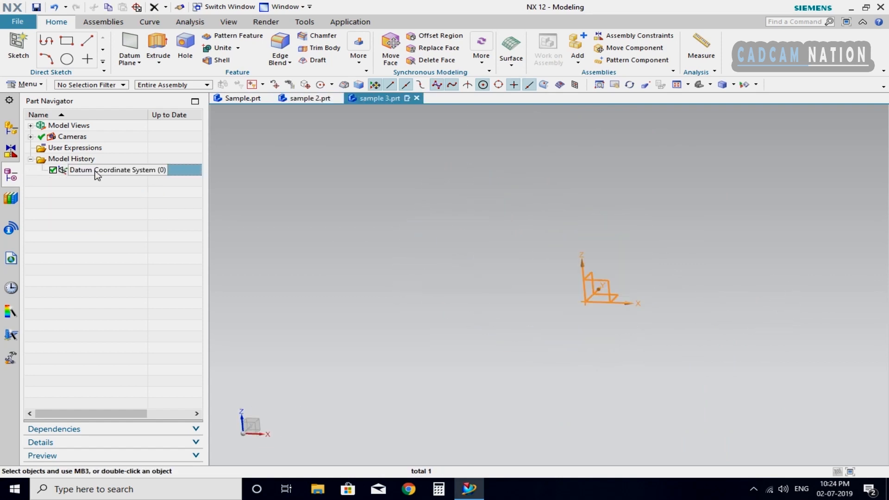
Step: In sample 3, start a sketch on the XY plane and draw a 34 × 25 mm rectangle centred on the origin at angle 0
click(18, 44)
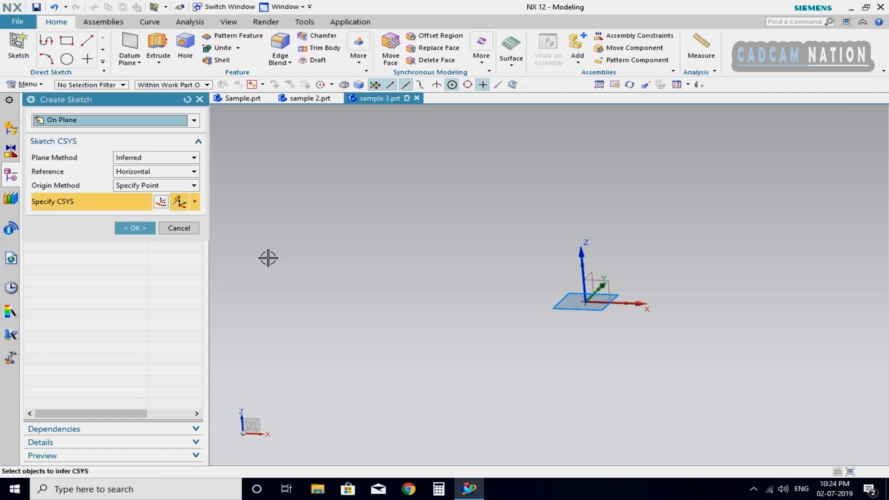
click(135, 228)
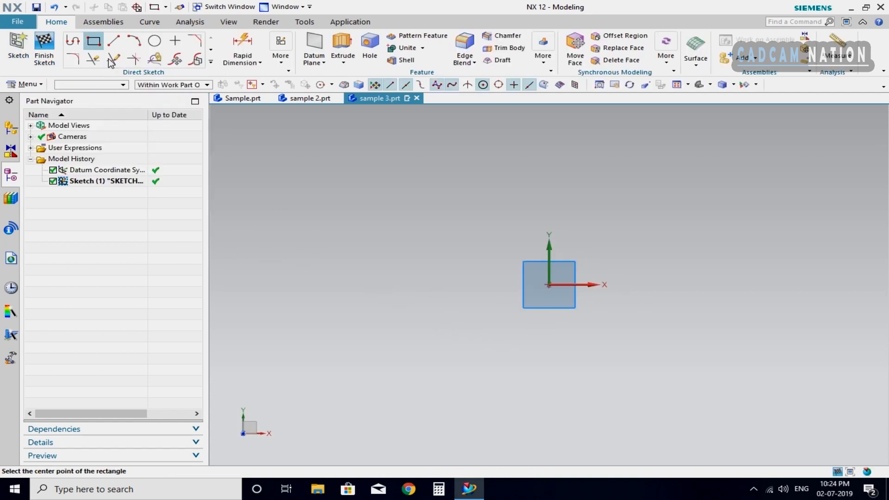
click(100, 48)
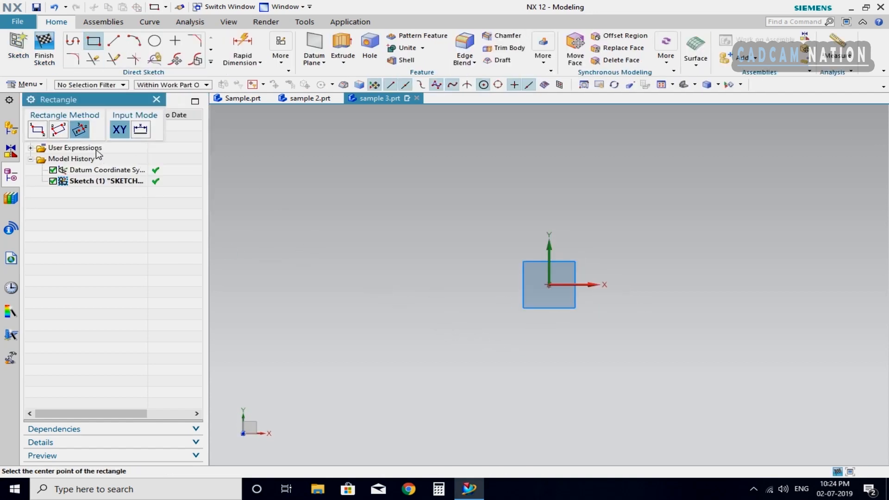
click(550, 284)
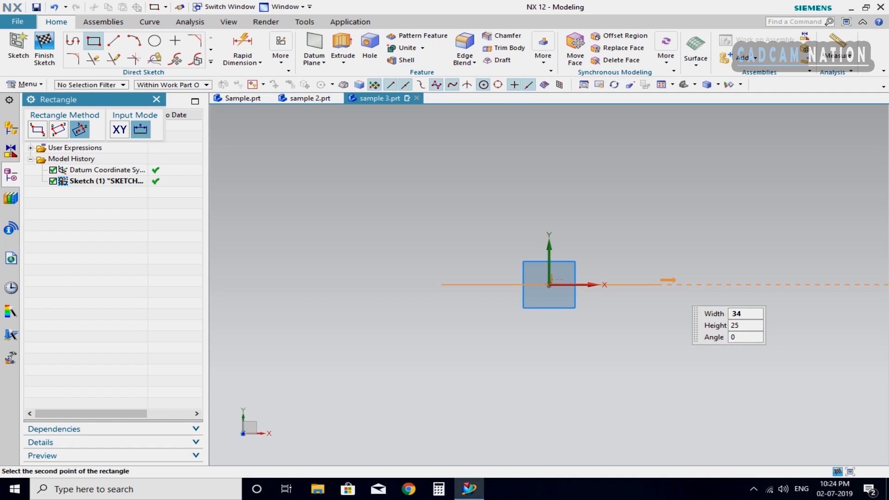
click(671, 284)
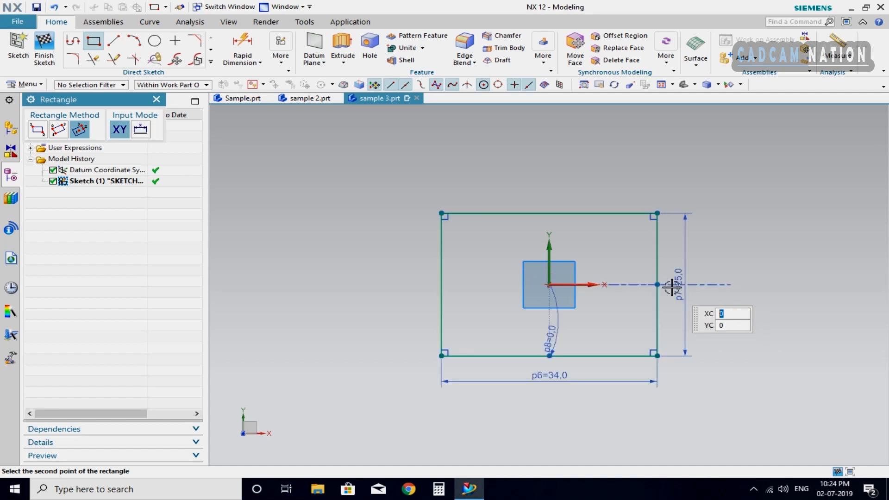
Step: Extrude the rectangle 8 mm upward as the base plate
middle_drag(539, 343, 321, 99)
click(342, 46)
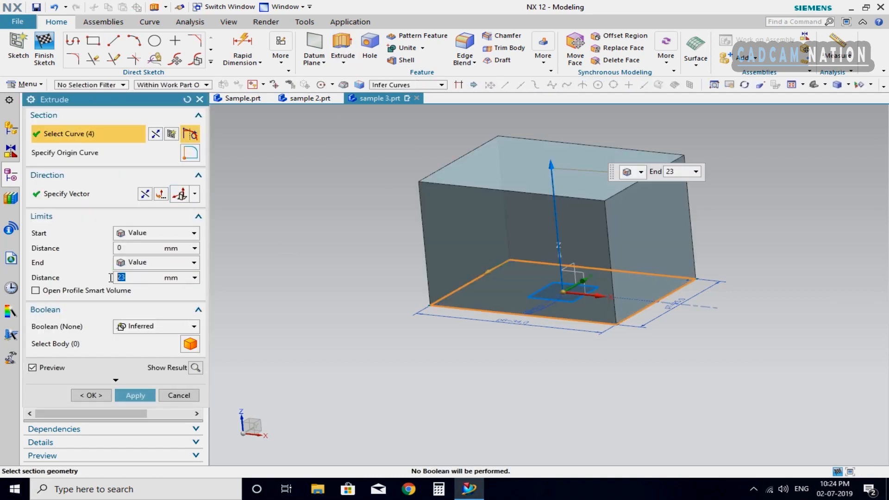
key(Return)
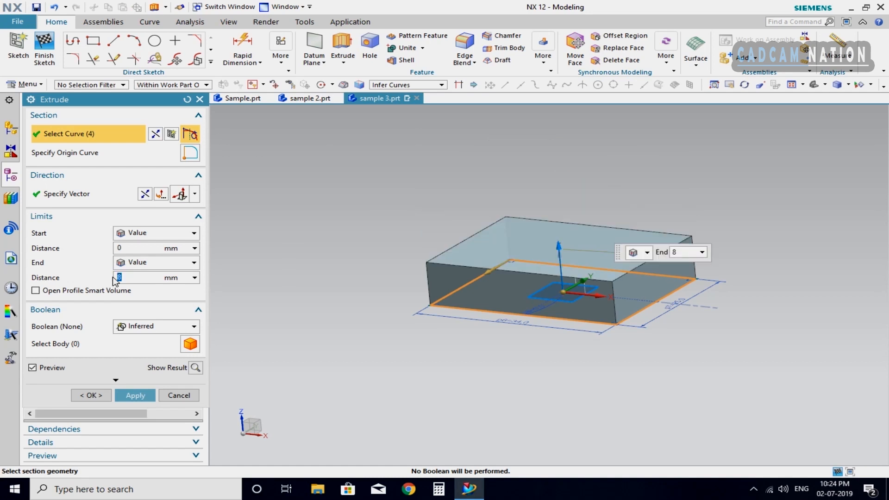
click(133, 396)
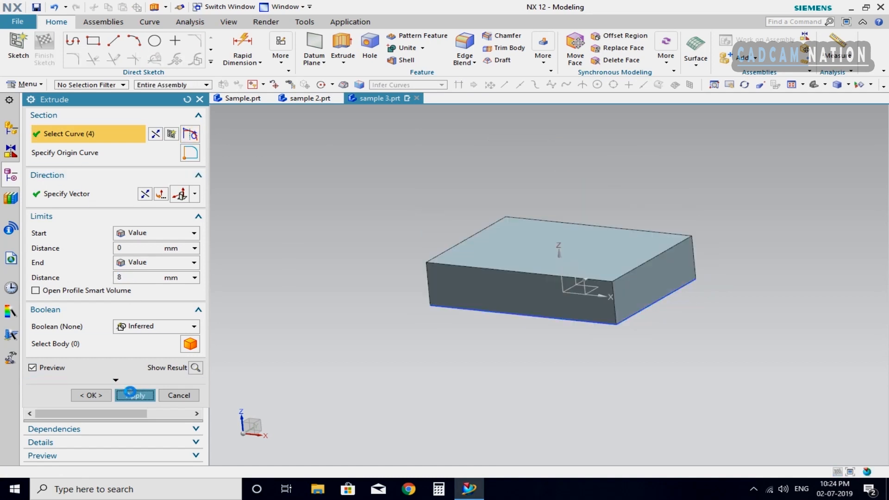
click(179, 396)
Step: Hide the rectangle sketch beneath the base plate
right_click(576, 320)
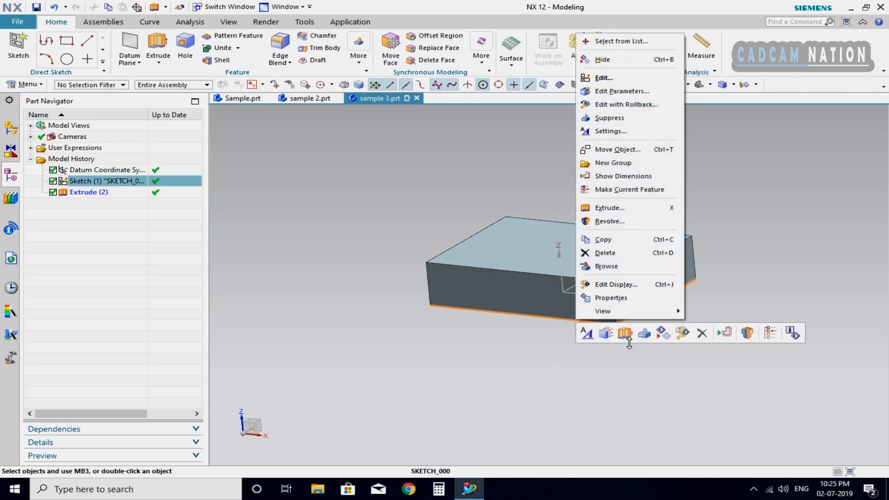
click(665, 333)
mouse_move(665, 334)
middle_down()
mouse_move(648, 302)
mouse_move(609, 284)
mouse_move(531, 303)
mouse_move(546, 320)
mouse_move(606, 301)
mouse_move(588, 327)
mouse_move(563, 314)
mouse_move(577, 301)
middle_up()
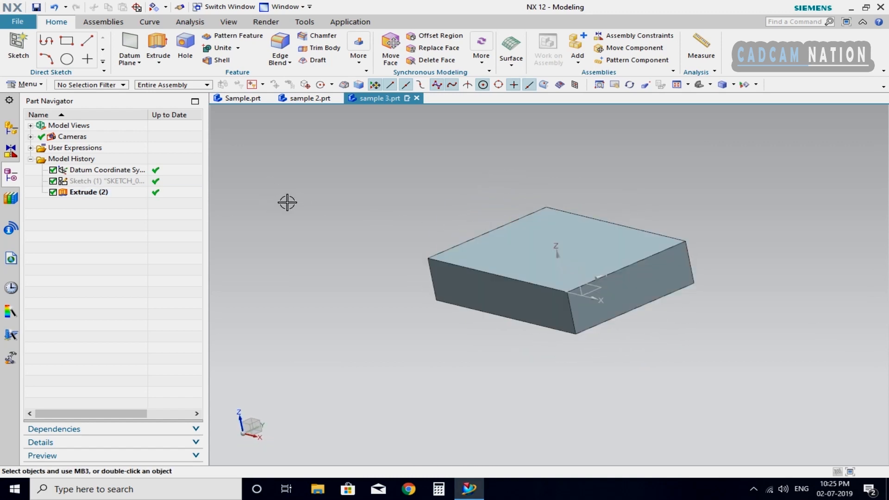
Step: Create a new sketch on the YZ plane of the datum coordinate system through the middle of the plate
click(135, 64)
mouse_move(158, 63)
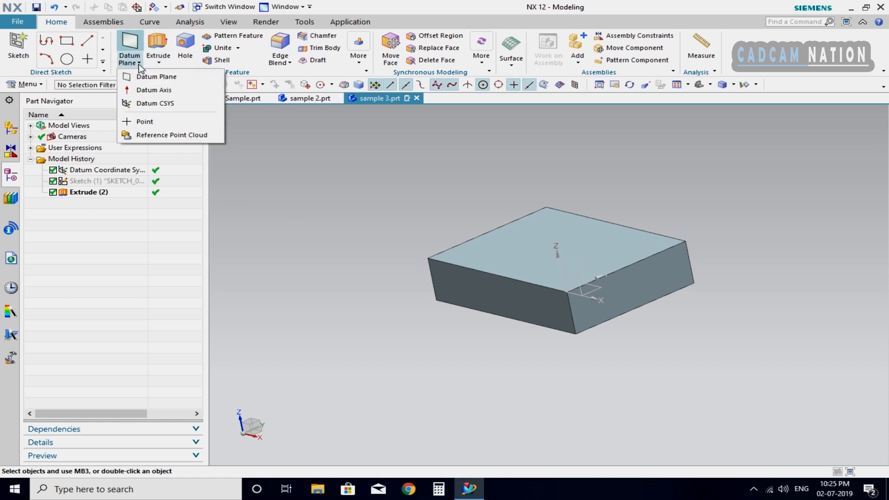
click(18, 46)
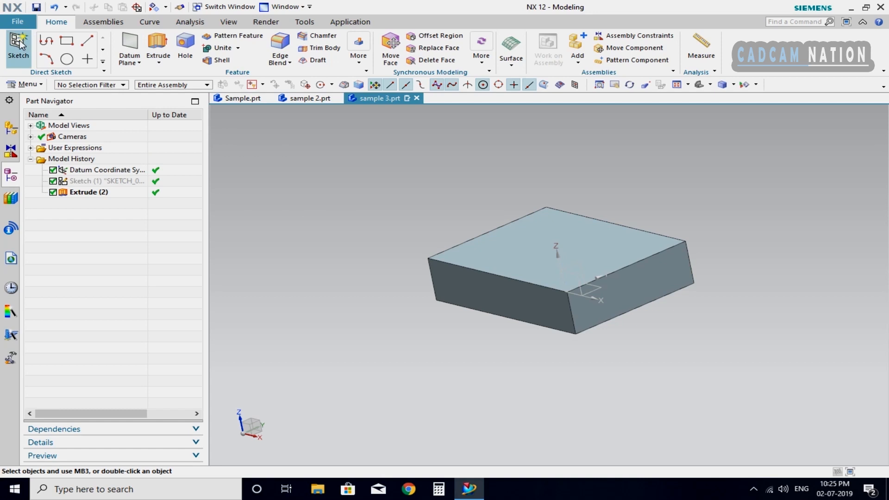
mouse_move(587, 356)
middle_down()
mouse_move(595, 370)
mouse_move(584, 352)
middle_up()
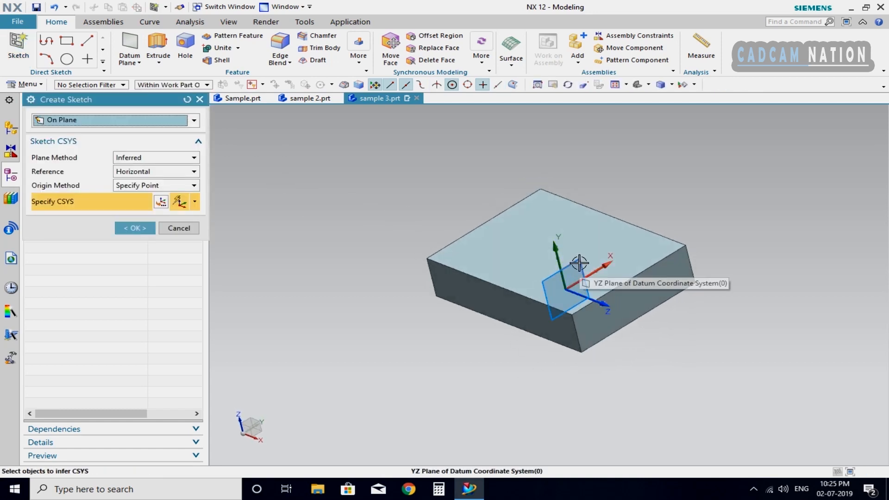
click(579, 263)
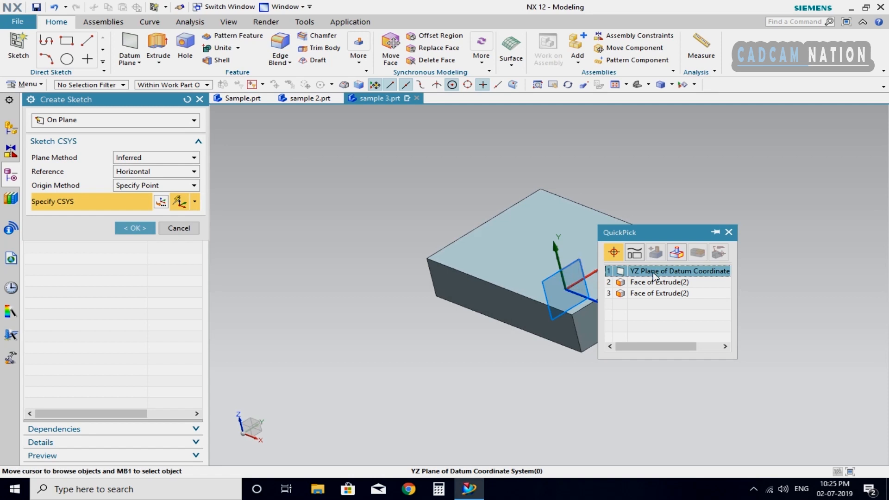
click(665, 280)
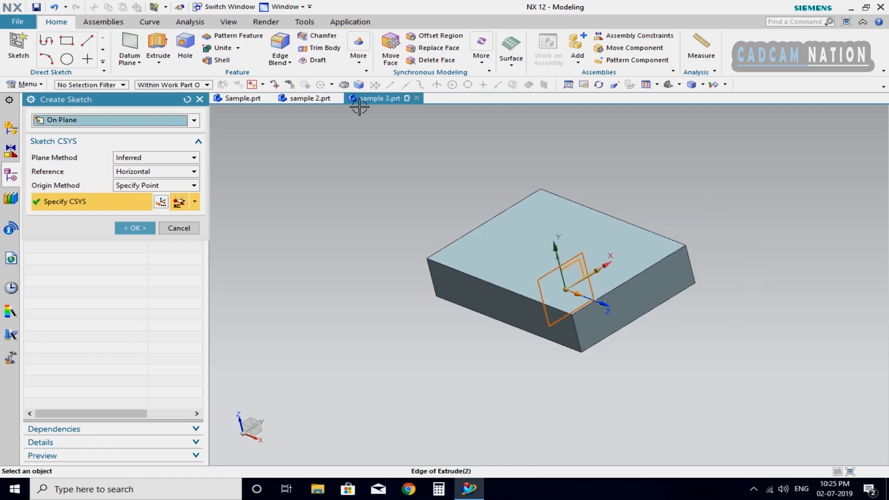
Step: Sketch a closed right triangle along the plate's full 25 mm top edge, with its vertical side at the +Y end about 16.5 mm high
click(42, 40)
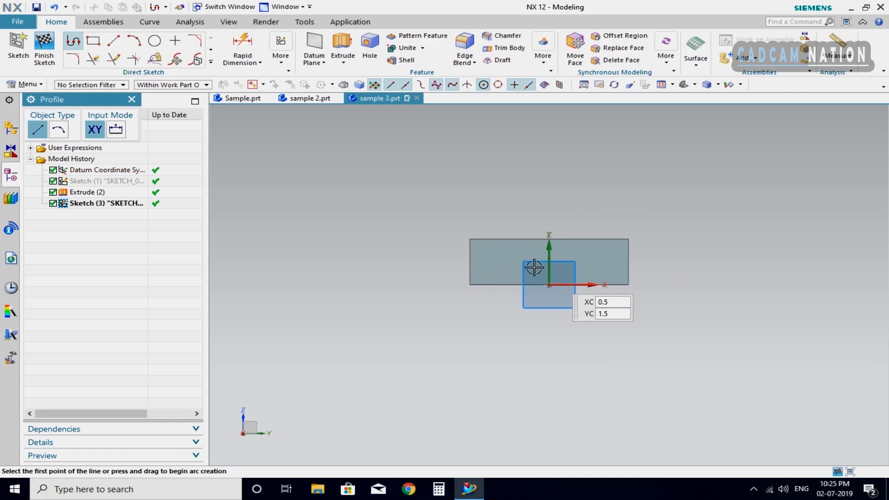
click(471, 240)
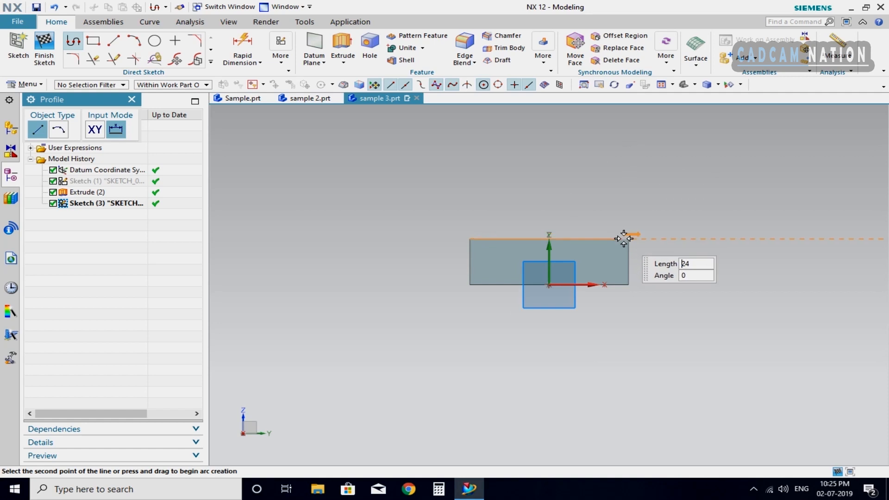
click(629, 157)
click(628, 239)
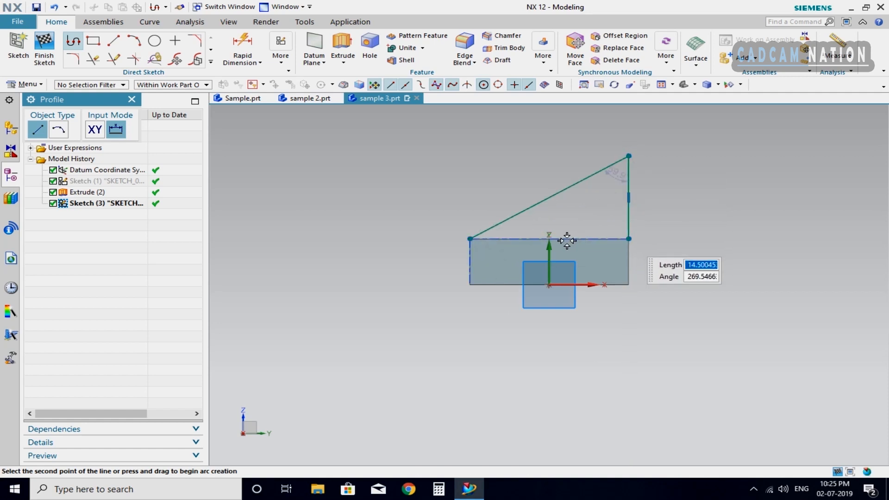
click(470, 239)
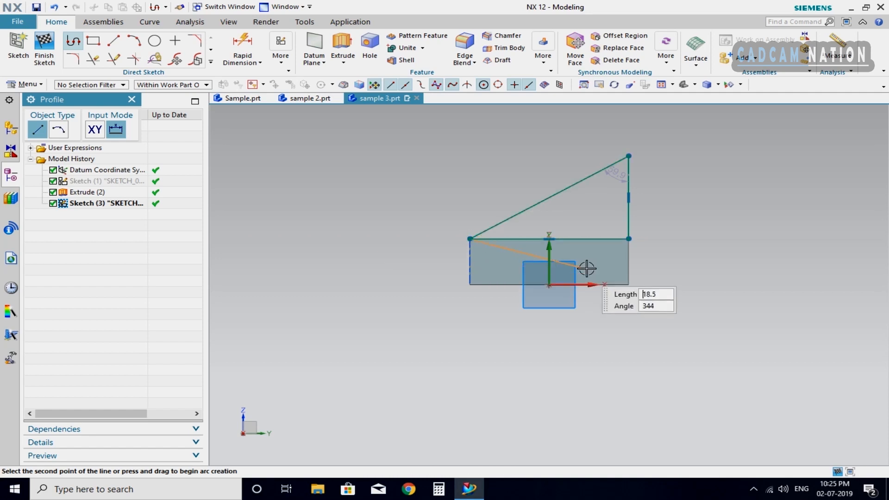
key(Escape)
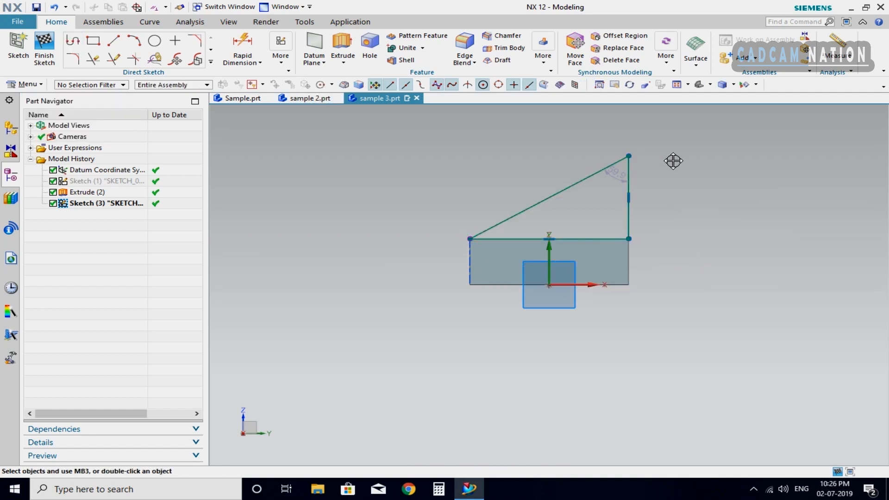
mouse_move(629, 156)
mouse_down()
mouse_move(628, 179)
mouse_move(628, 144)
mouse_up()
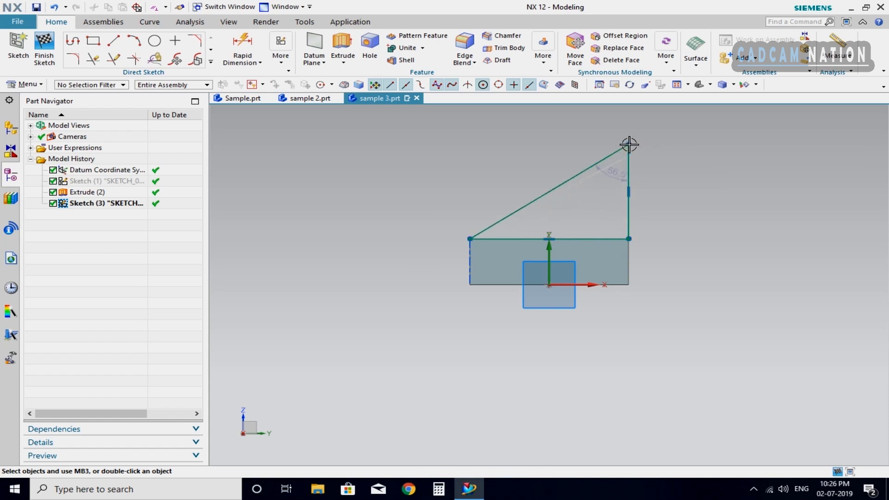
Step: Apply a vertical alignment constraint between the plate's lower corner at the +Y end and the triangle's apex
scroll(635, 236, up, 2)
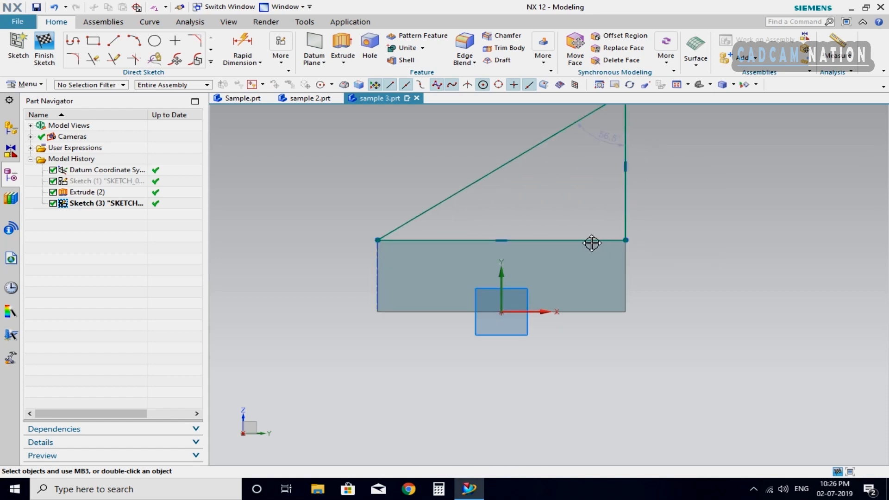
scroll(509, 326, down, 2)
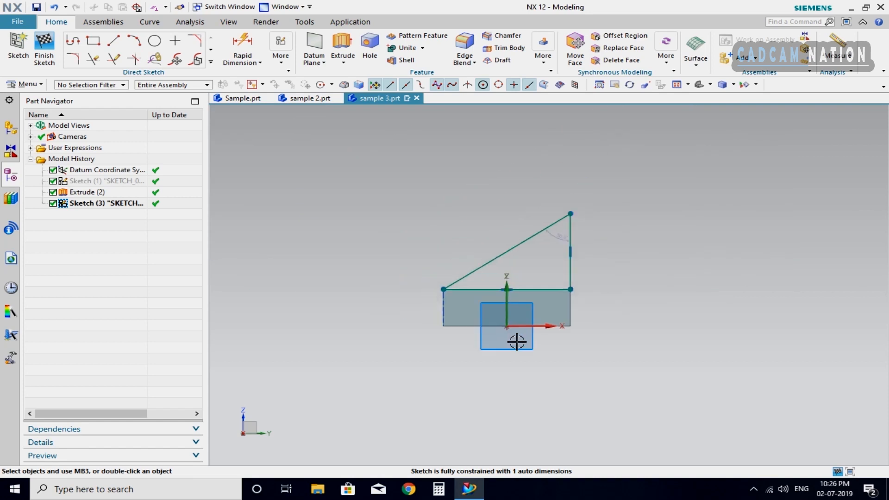
scroll(581, 288, up, 2)
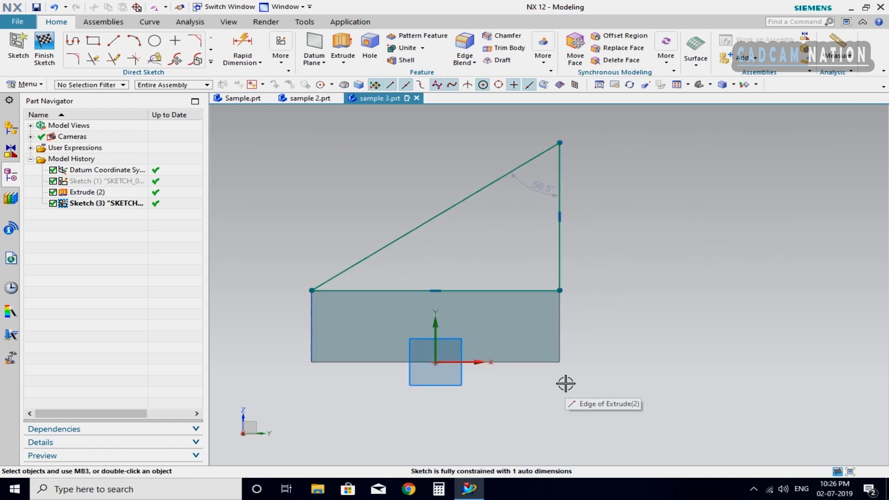
click(282, 64)
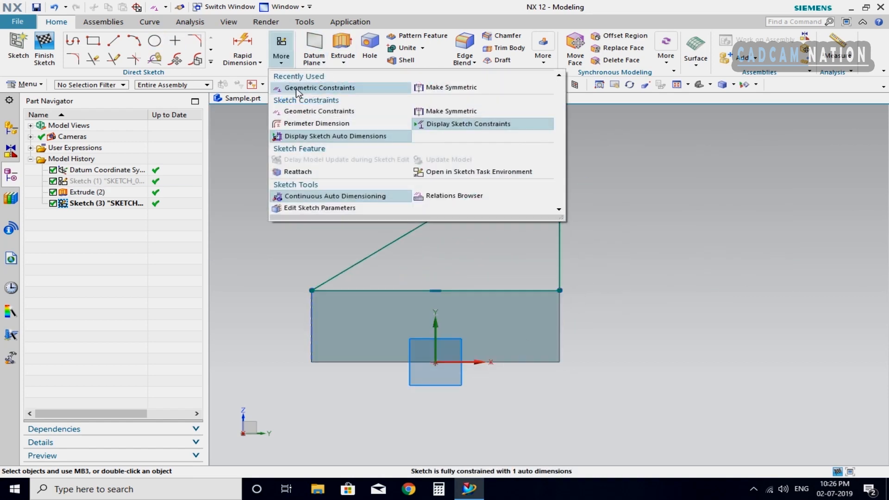
click(315, 87)
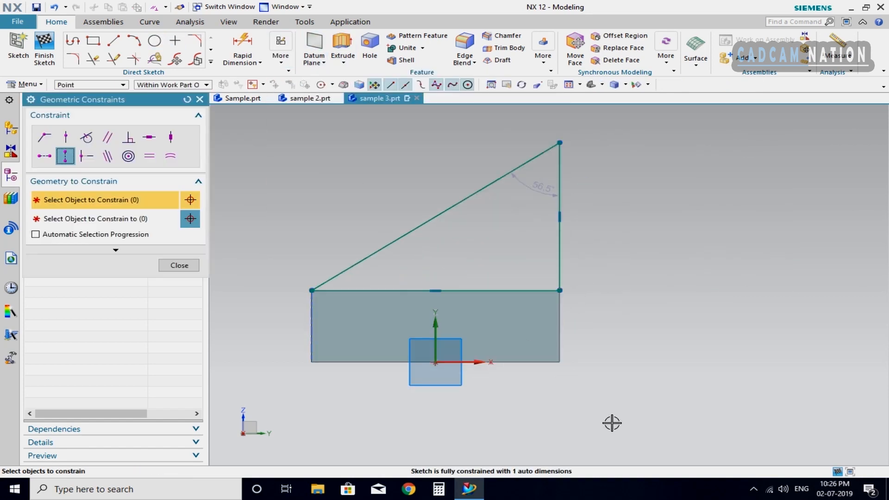
click(560, 364)
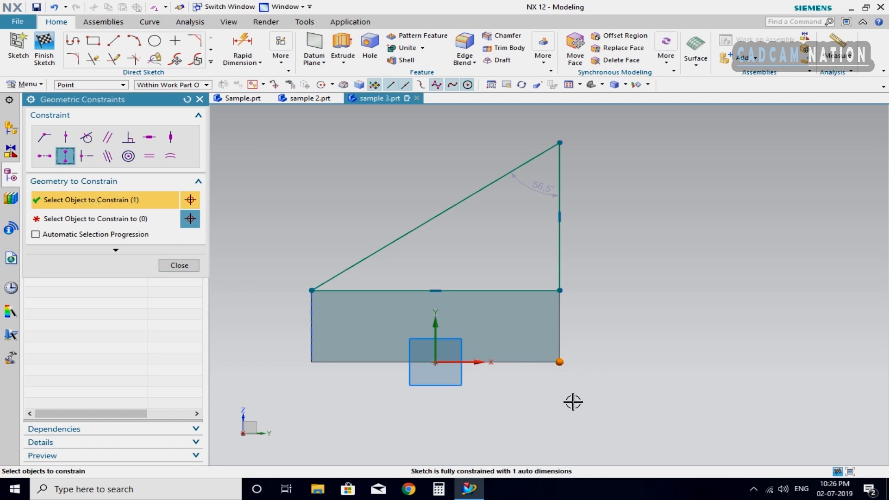
click(77, 218)
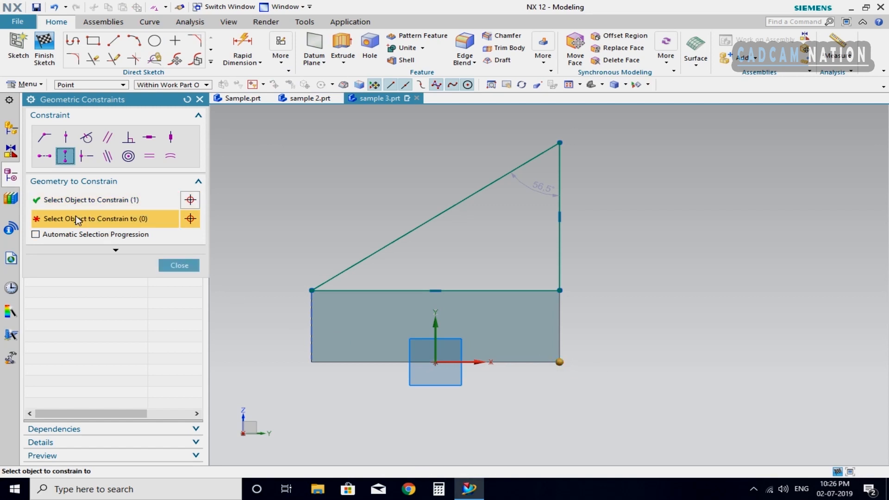
click(560, 143)
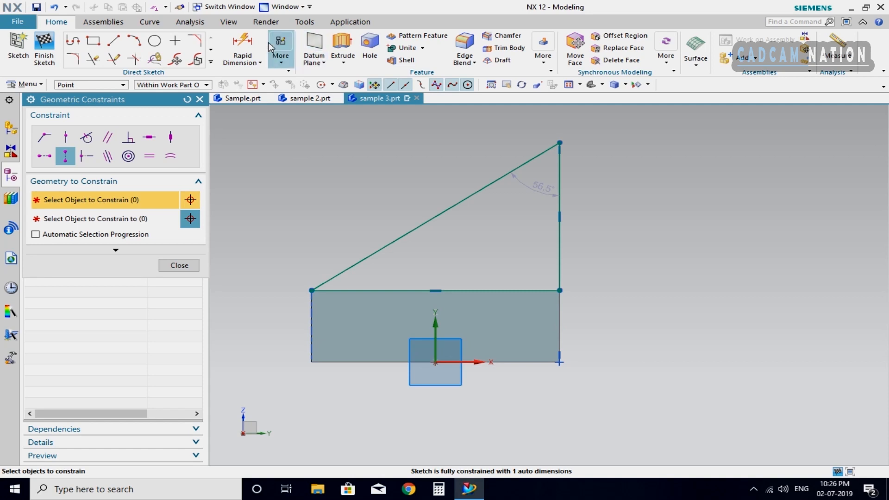
Step: Dimension the triangle's vertical side and set it to 15 mm
click(243, 46)
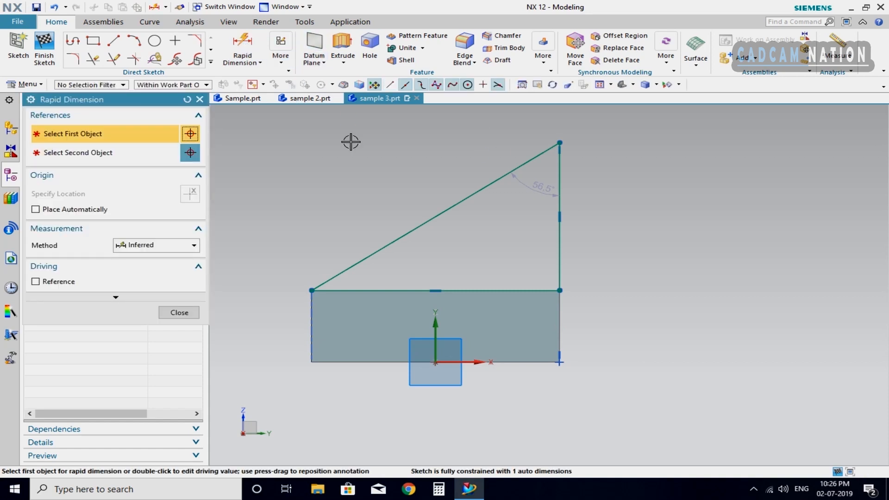
click(558, 239)
click(630, 225)
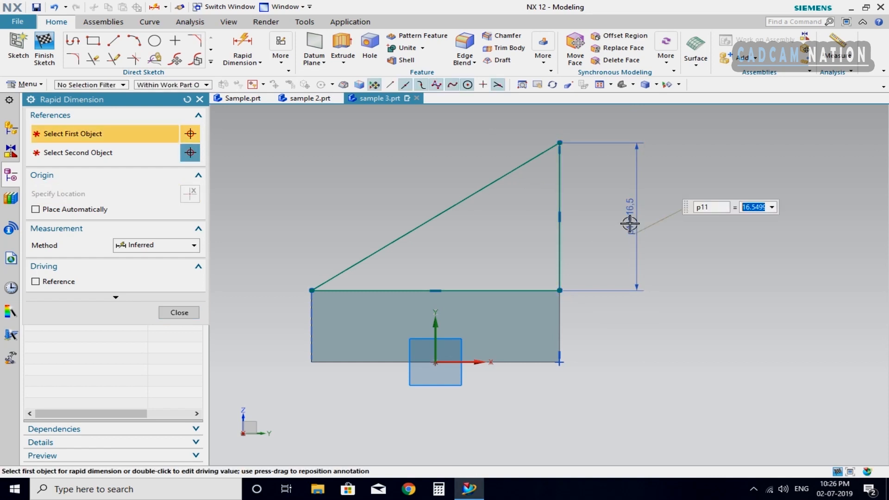
text(15)
key(Return)
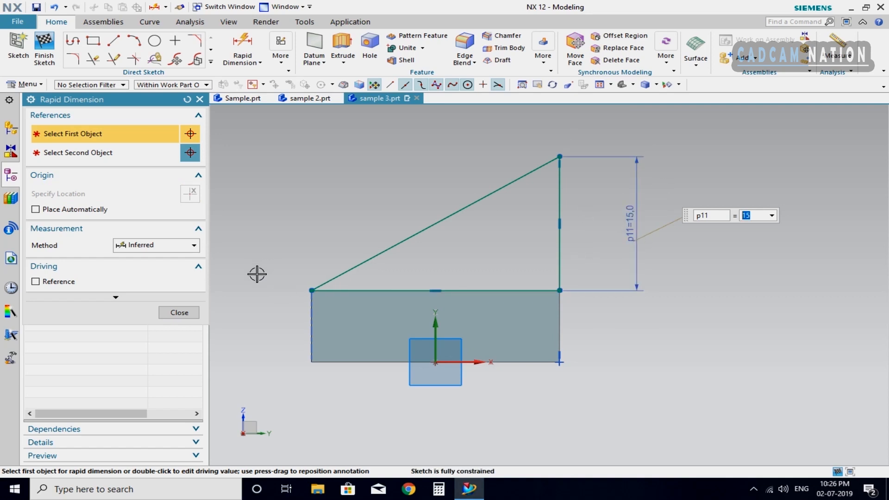
Step: Extrude the triangle symmetrically by 13/2 mm on each side of its sketch plane, united with the base plate
click(343, 49)
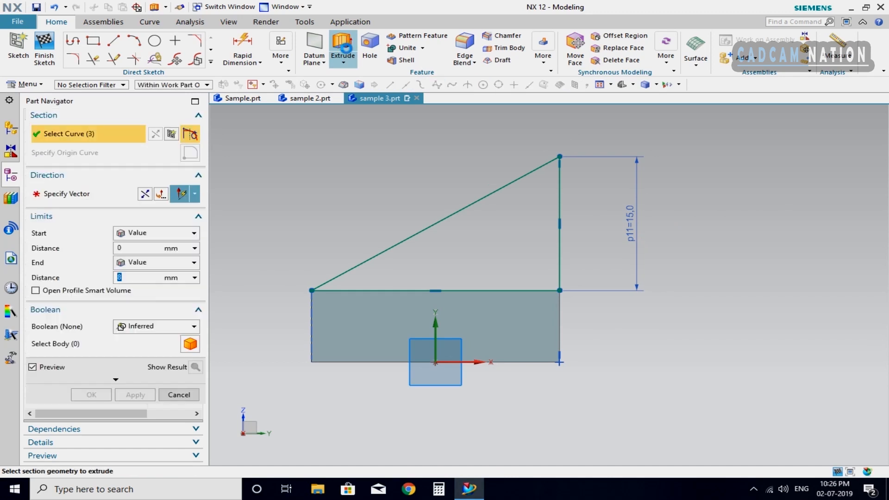
mouse_move(537, 296)
middle_down()
mouse_move(522, 290)
mouse_move(528, 296)
mouse_move(550, 270)
mouse_move(521, 303)
mouse_move(546, 312)
middle_up()
scroll(546, 311, up, 2)
scroll(524, 287, down, 4)
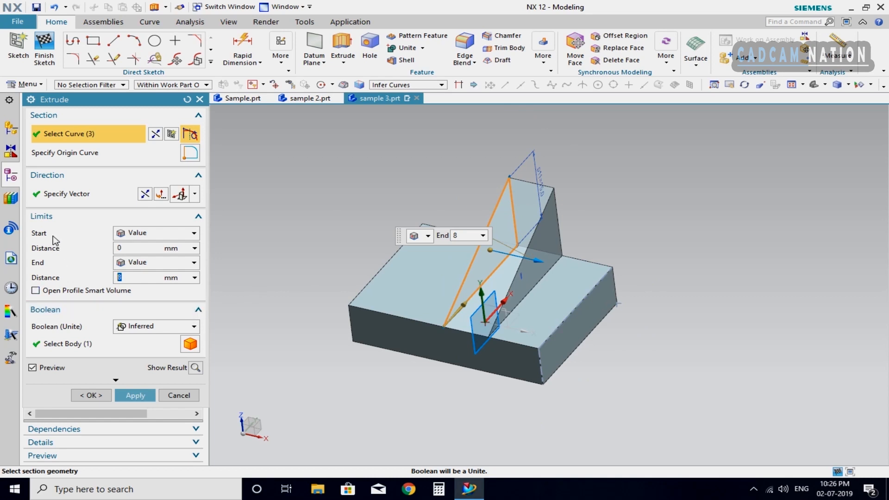
click(181, 239)
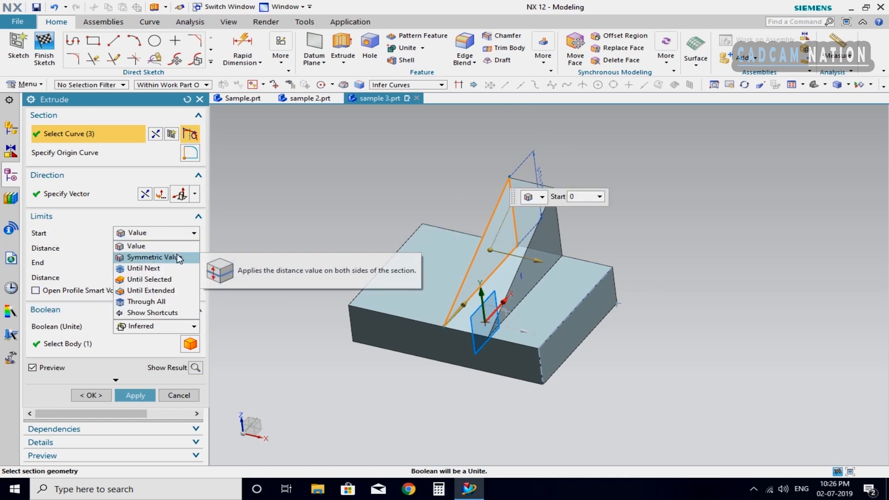
click(179, 258)
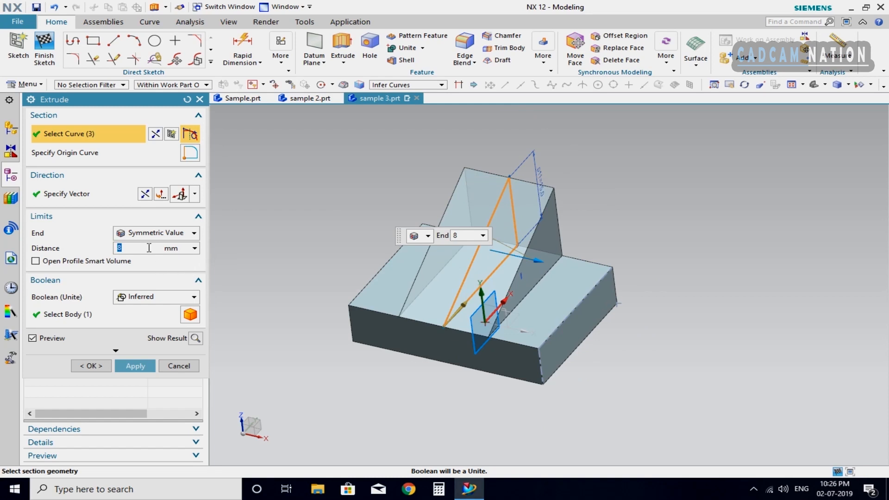
text(13)
click(184, 234)
click(185, 235)
click(133, 249)
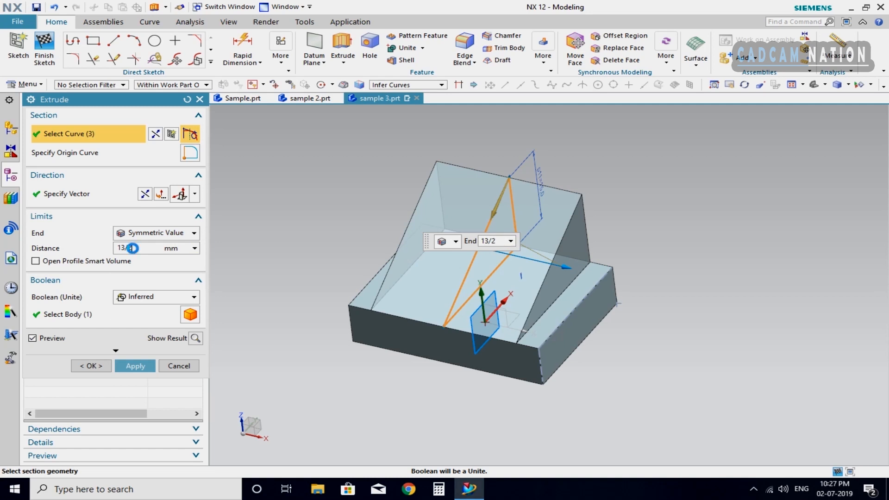
key(Return)
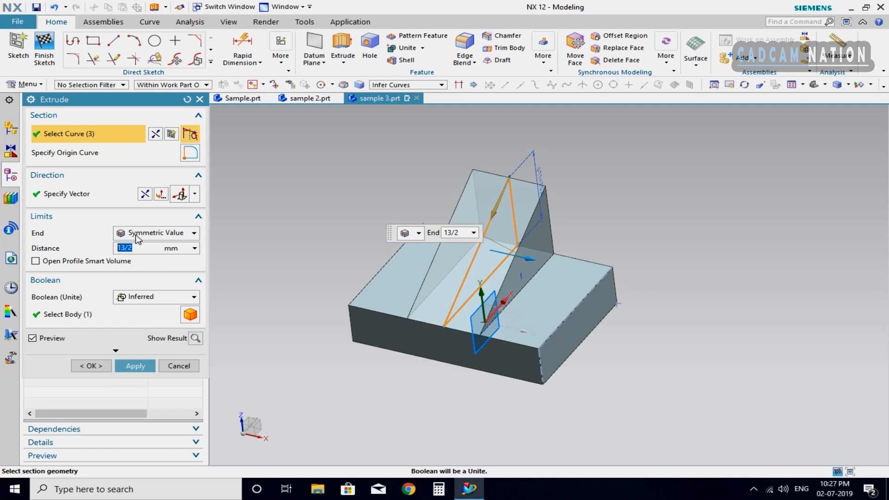
click(134, 366)
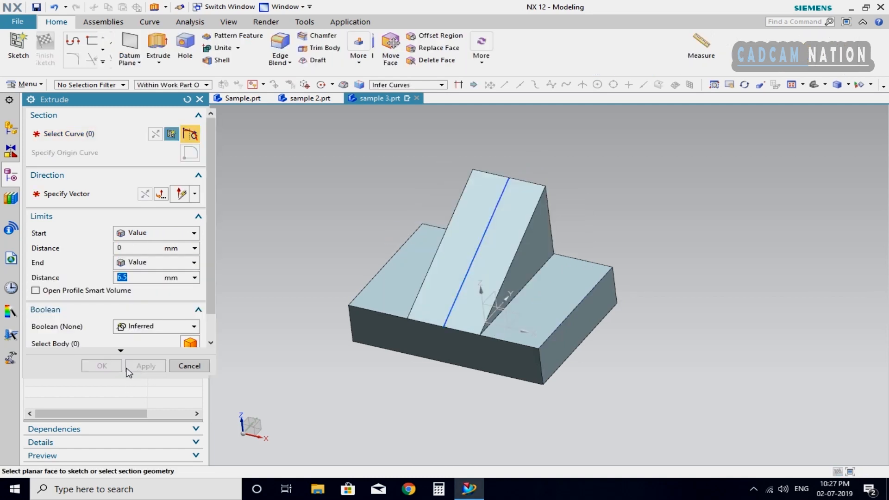
click(189, 367)
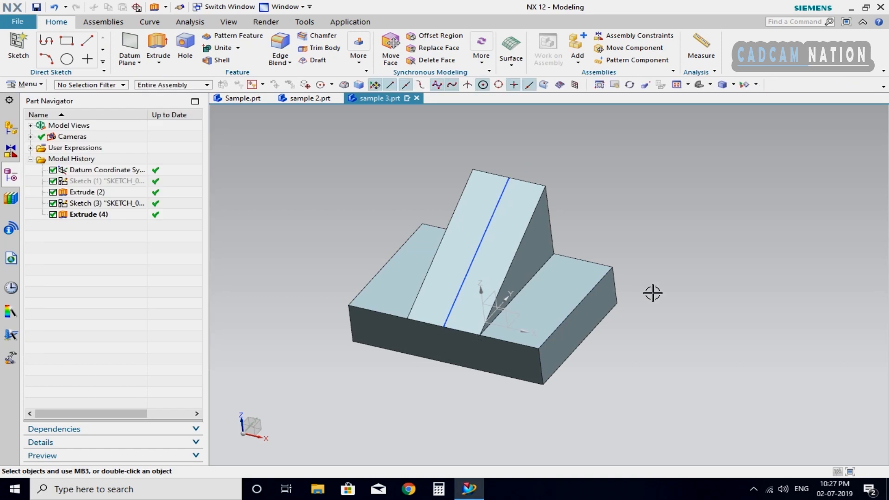
Step: Measure the length of the wedge's uppermost edge
click(537, 184)
click(593, 166)
click(702, 46)
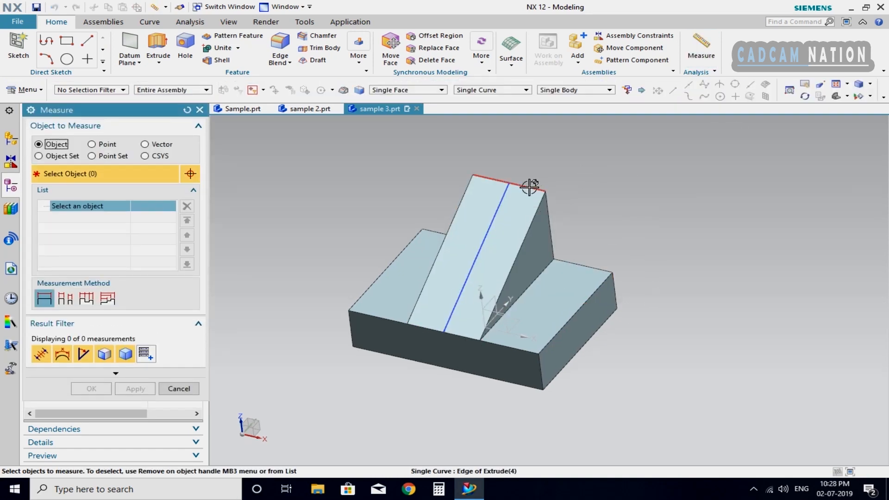
click(529, 187)
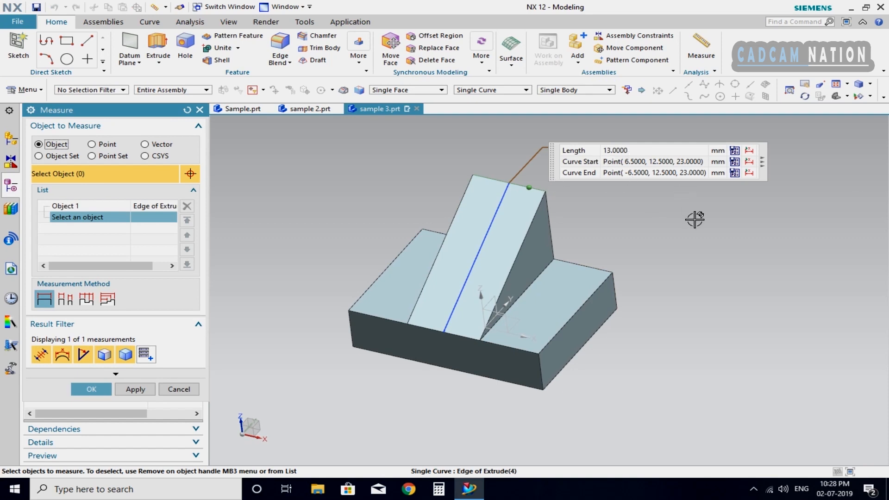
key(Escape)
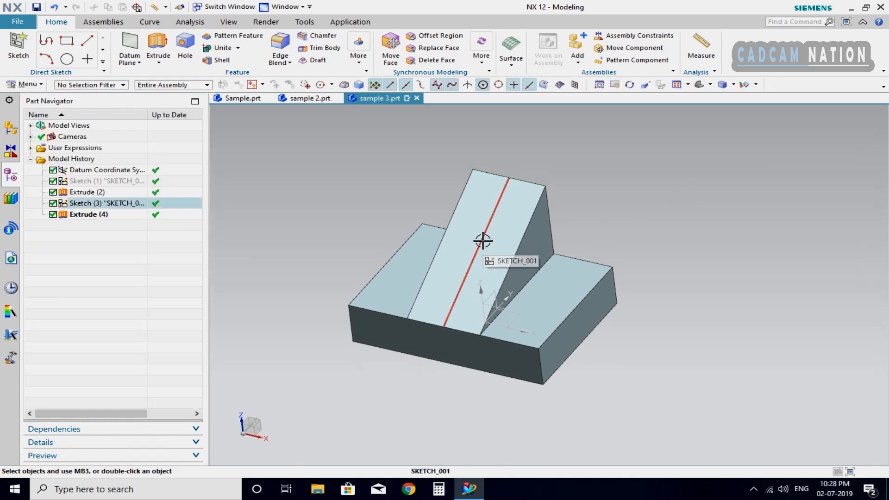
Step: Hide the triangle sketch visible on the wedge's sloping face
right_click(483, 240)
click(572, 312)
middle_drag(529, 380, 528, 342)
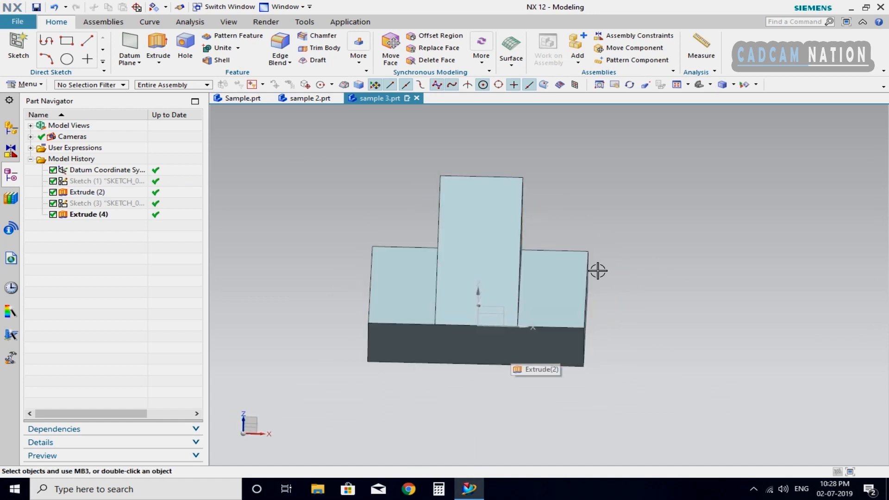
Step: Switch to Sample.prt and examine the finished stepped block from several angles
click(233, 7)
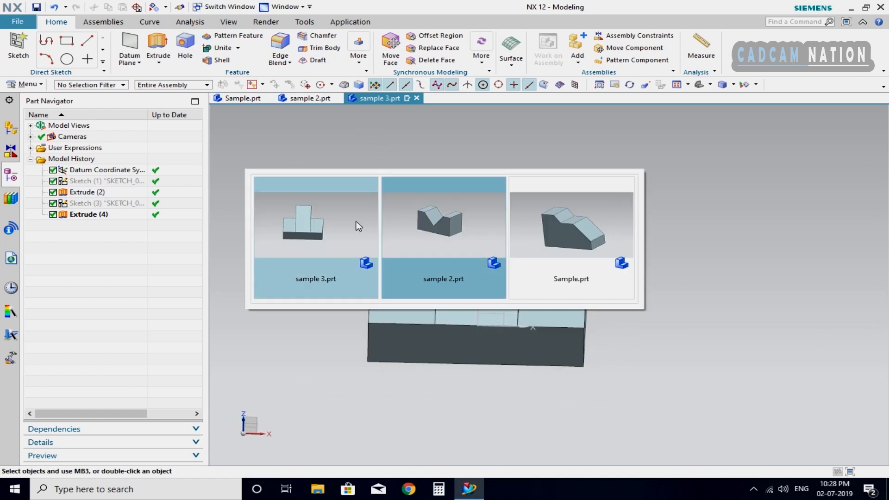
click(571, 227)
mouse_move(554, 322)
middle_down()
mouse_move(568, 291)
mouse_move(461, 288)
mouse_move(564, 318)
middle_up()
scroll(604, 285, up, 5)
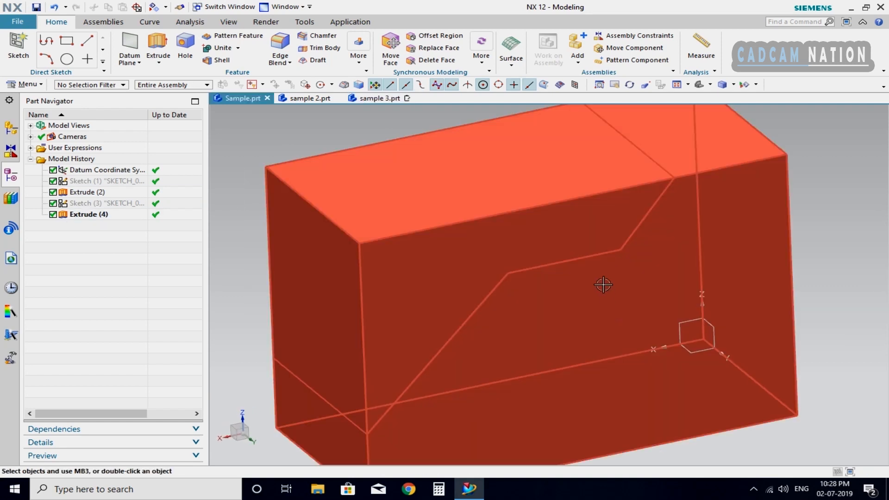
scroll(604, 285, down, 5)
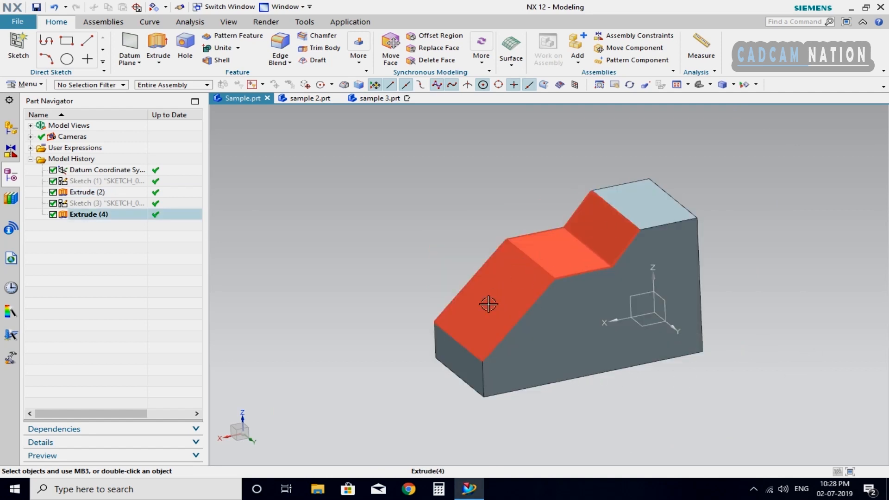
middle_drag(766, 417, 662, 273)
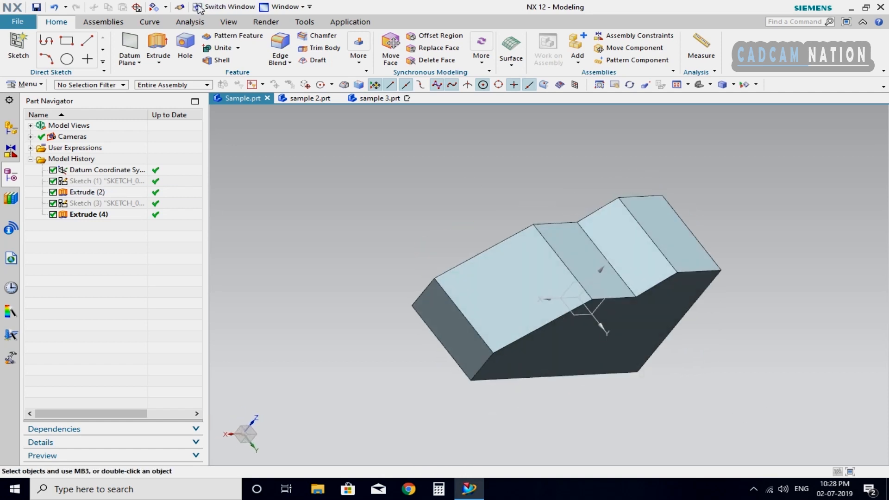
Step: Switch to sample 2.prt and examine the V-groove block from several angles
click(199, 7)
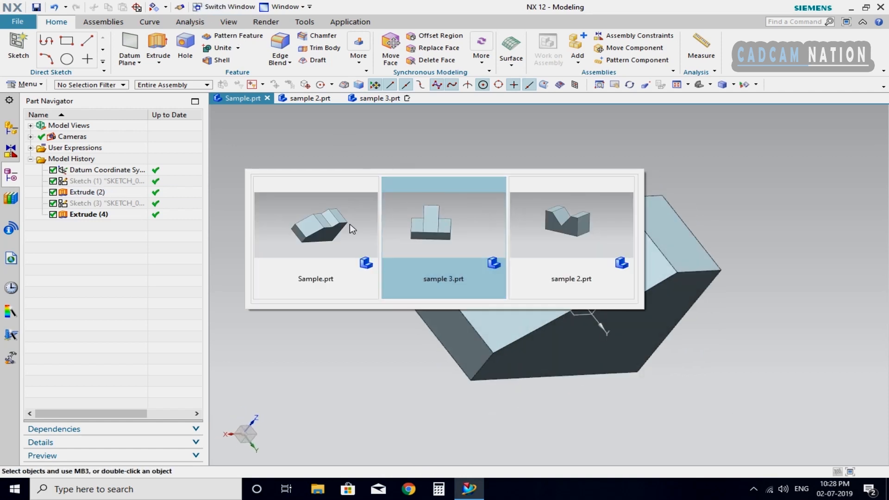
click(516, 234)
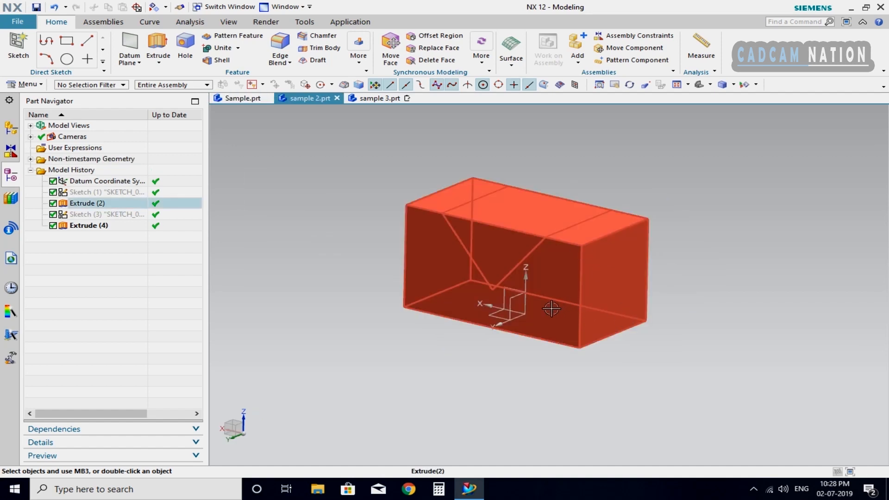
mouse_move(490, 256)
middle_down()
mouse_move(531, 284)
mouse_move(554, 250)
middle_up()
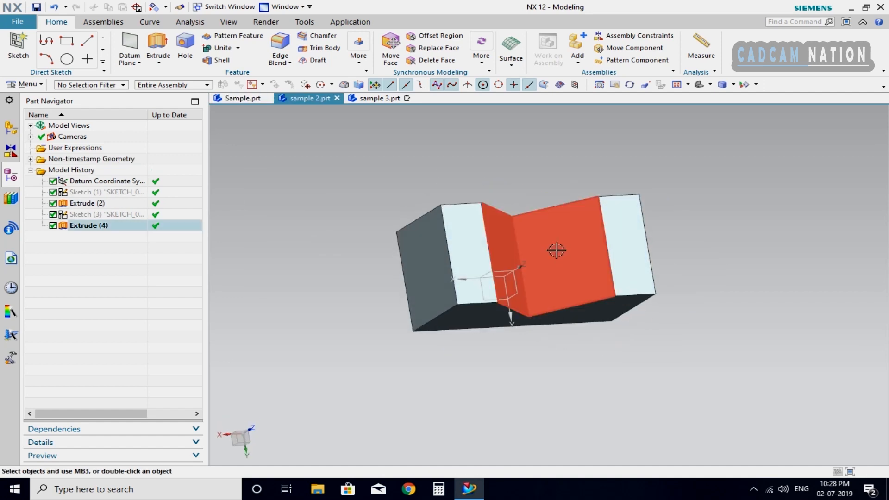
middle_drag(566, 301, 503, 264)
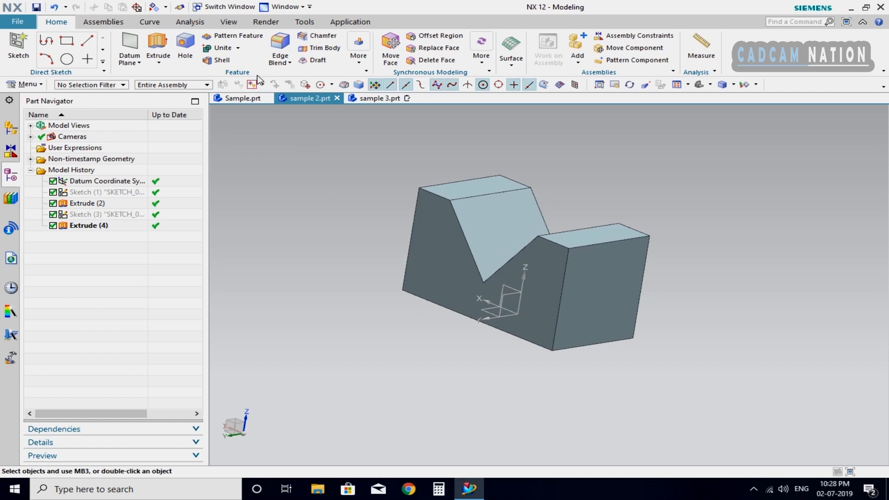
Step: Switch back to sample 3.prt and examine the plate with its wedge from several angles
click(251, 7)
click(328, 207)
click(232, 5)
click(538, 215)
mouse_move(619, 293)
middle_down()
mouse_move(591, 312)
mouse_move(537, 270)
mouse_move(524, 342)
mouse_move(609, 269)
mouse_move(622, 302)
middle_up()
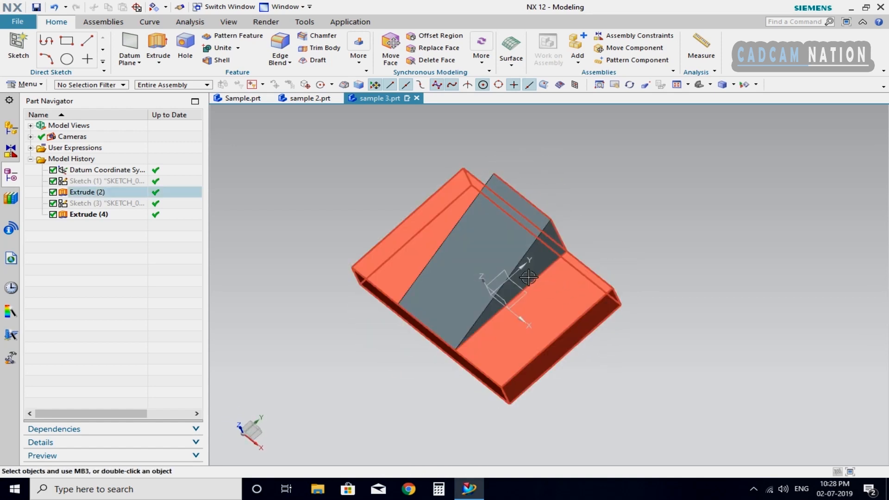
middle_drag(532, 318, 533, 292)
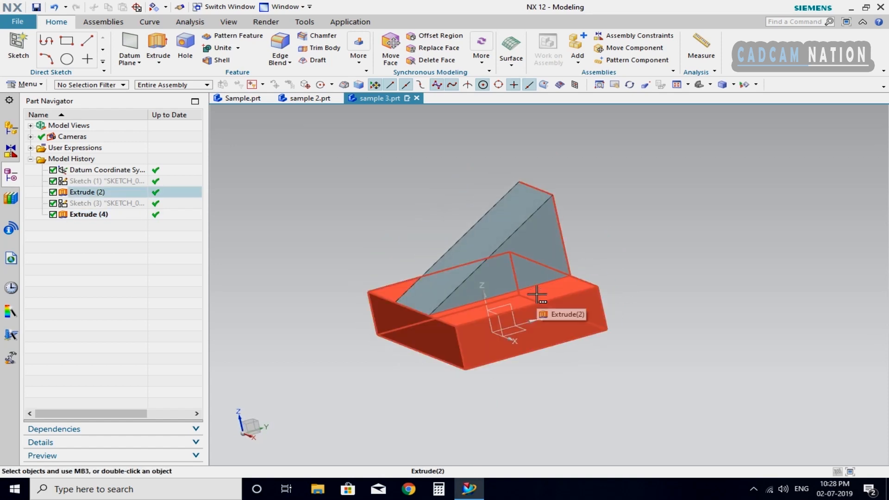
middle_drag(453, 313, 581, 342)
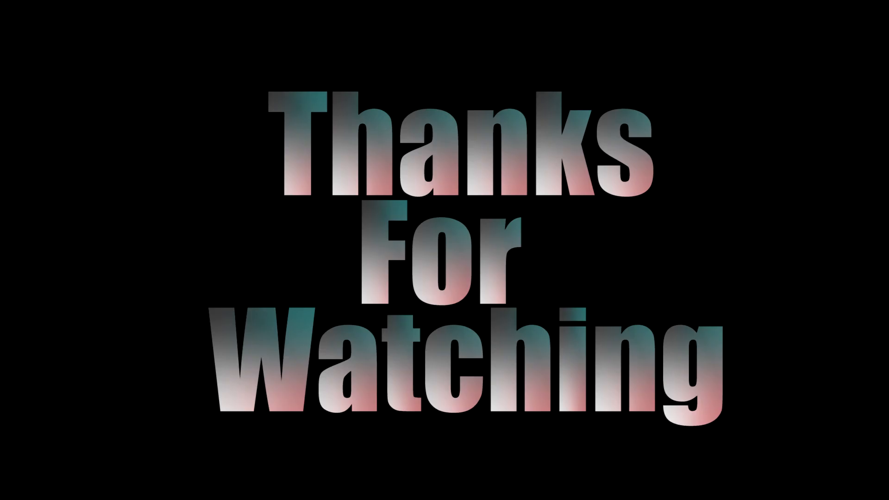